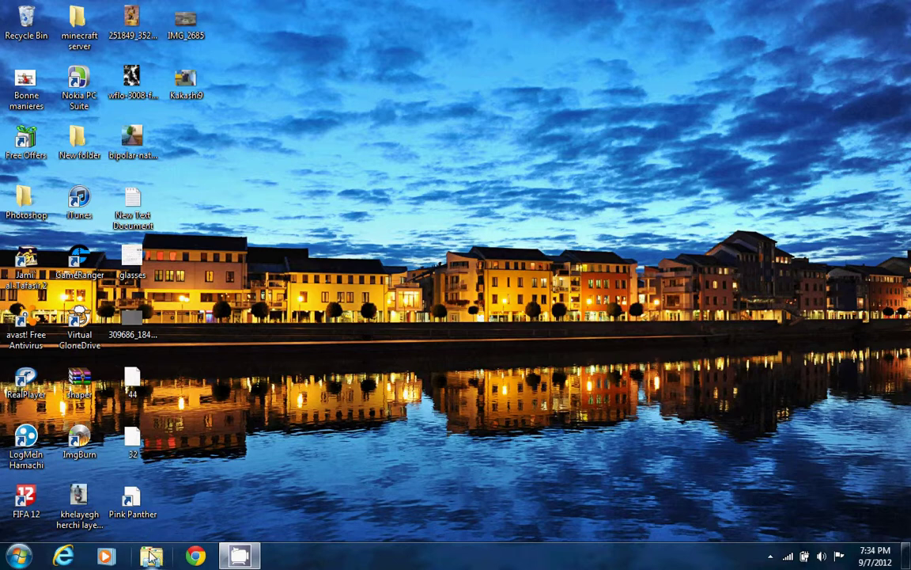
- Open Explorer from the taskbar and browse into the Local Disk (C:) drive
left_click(152, 556)
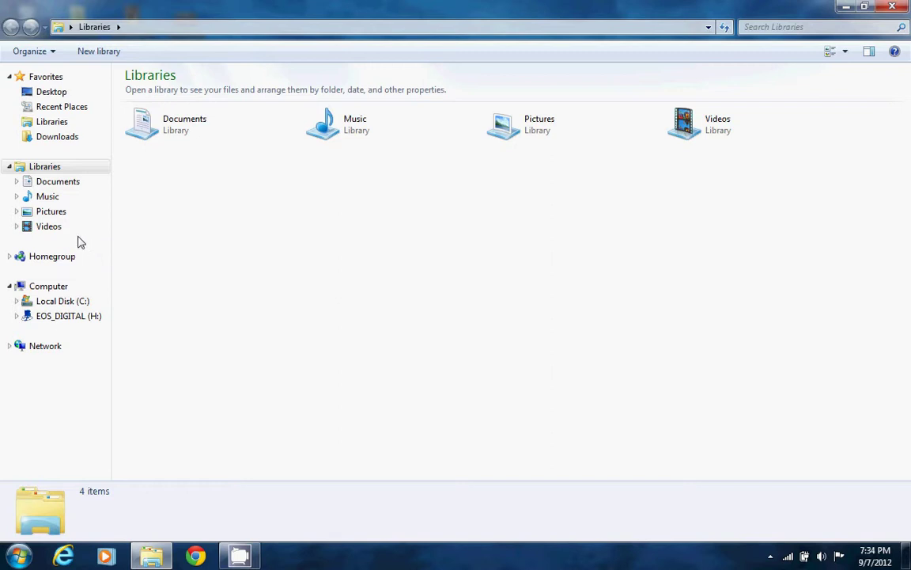
left_click(61, 304)
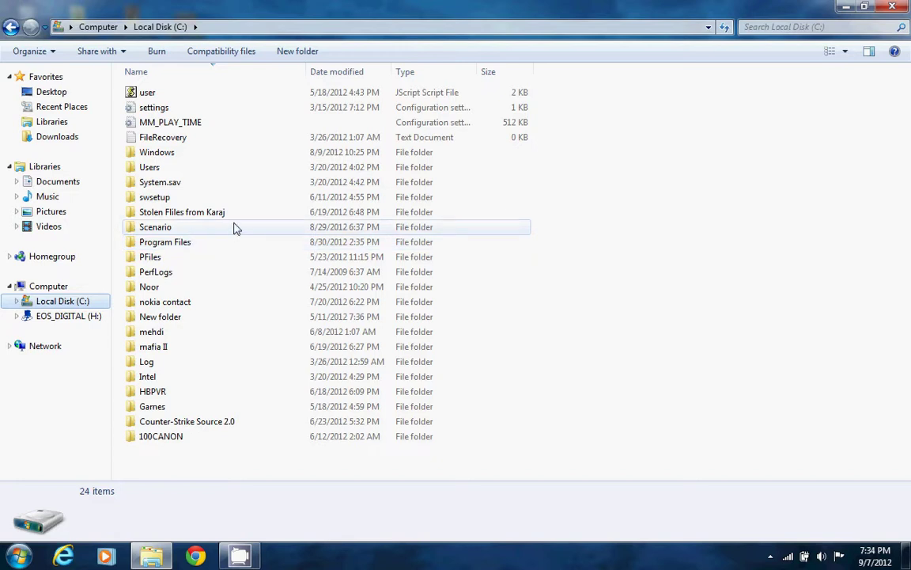
left_click(98, 27)
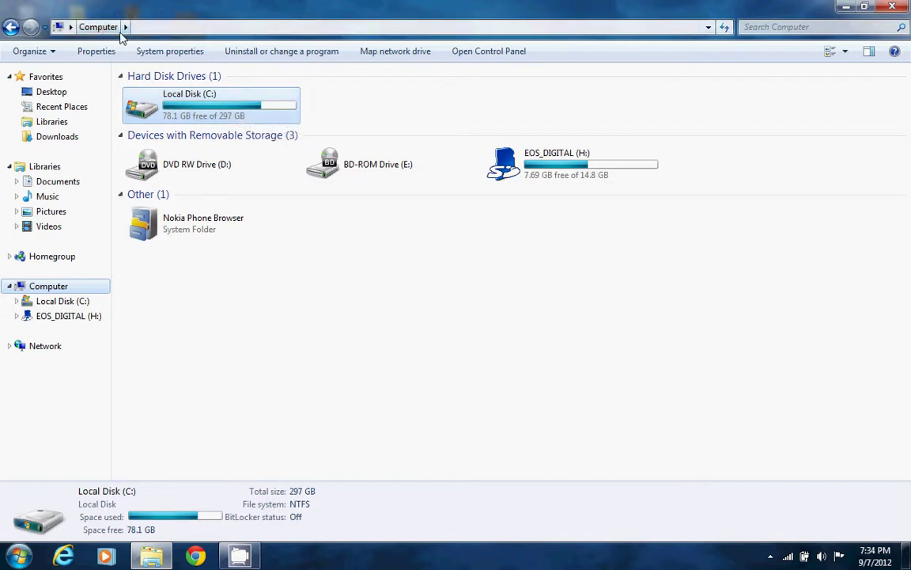
double_click(228, 104)
- Browse Program Files > Firefly Studios > Stronghold Crusader and open faces.bmp in Photo Viewer
double_click(183, 239)
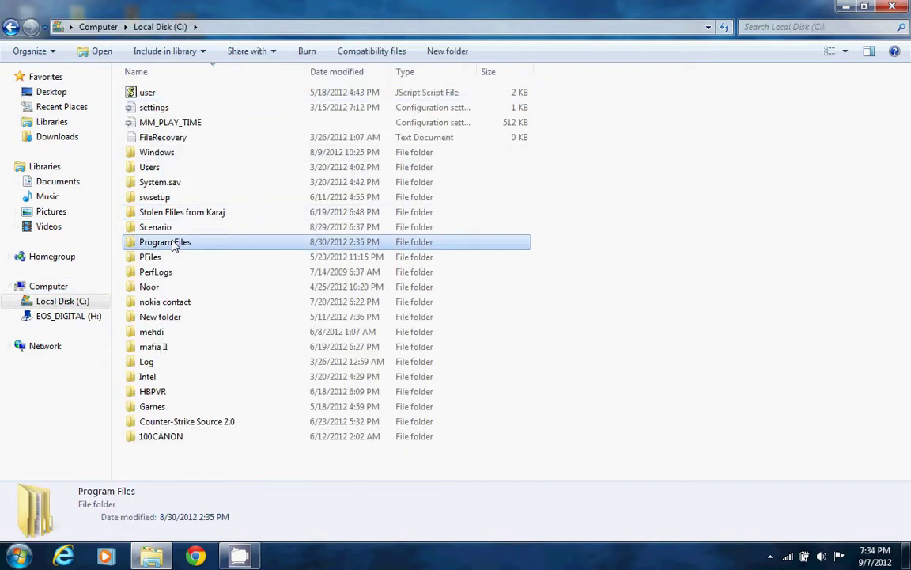
scroll(224, 174, "down", 3)
scroll(222, 173, "down", 1)
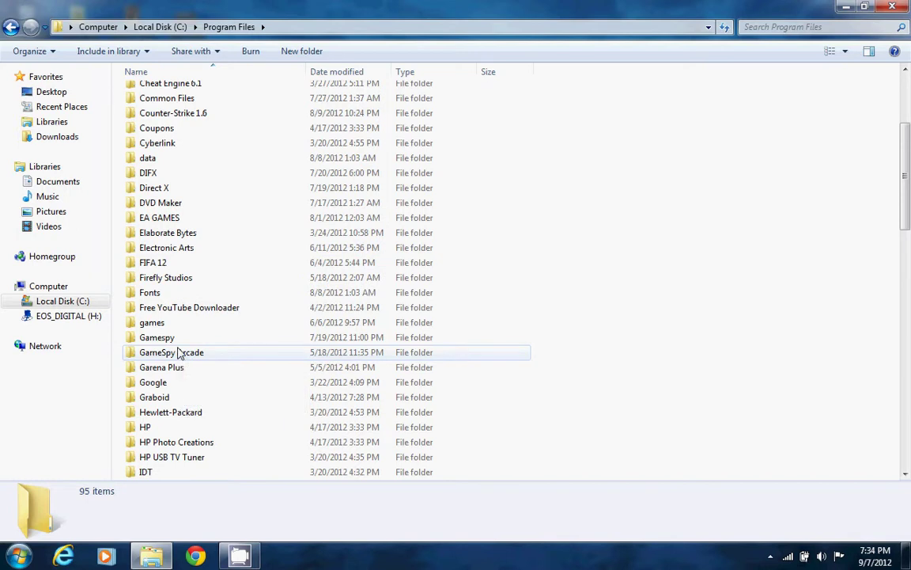
mouse_move(177, 352)
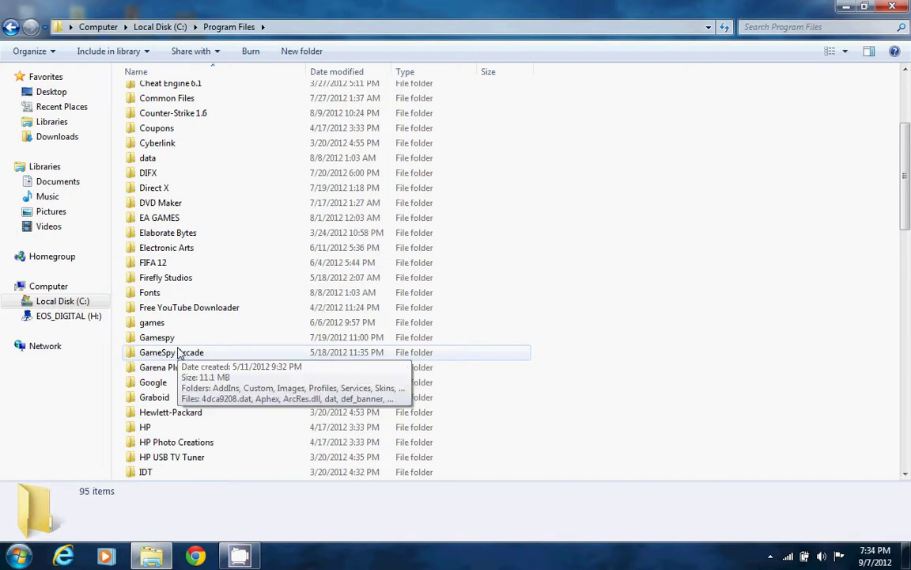
double_click(166, 281)
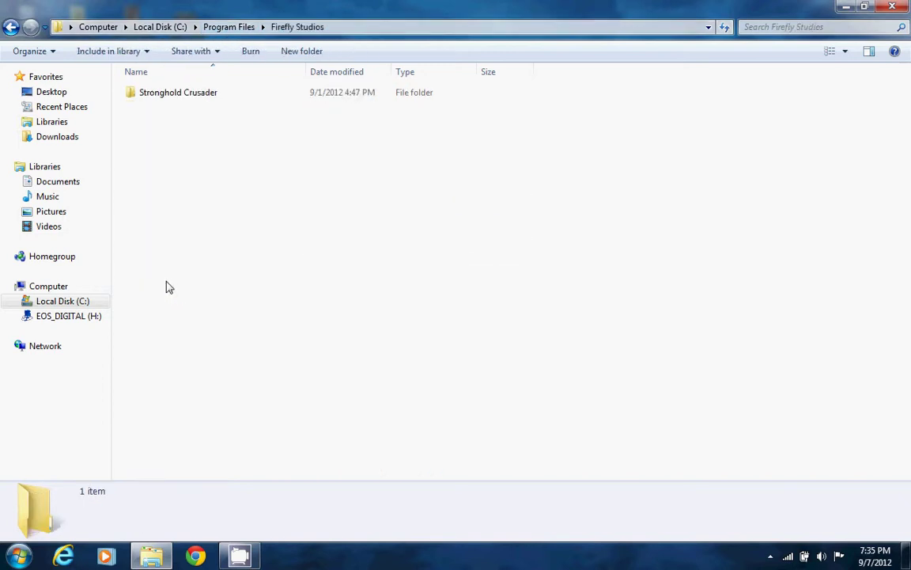
double_click(177, 98)
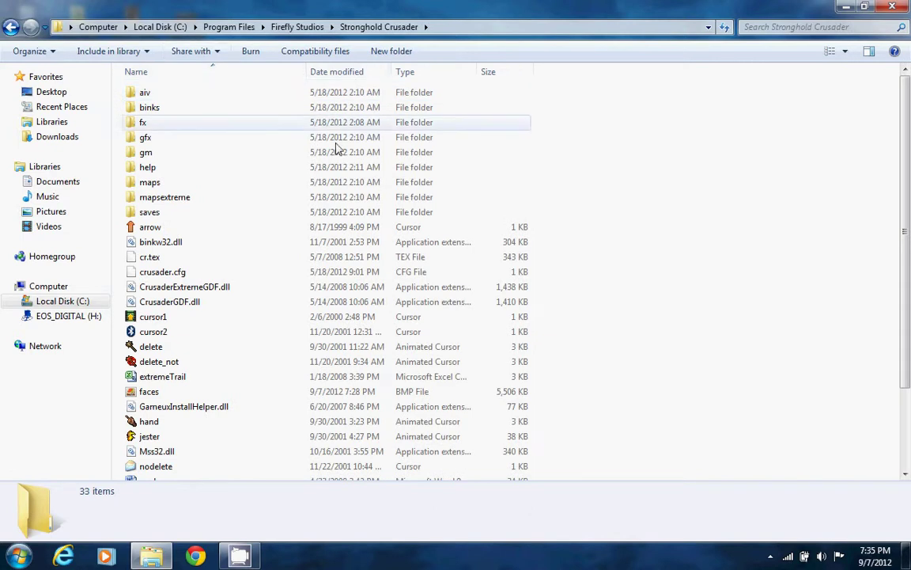
scroll(267, 230, "down", 2)
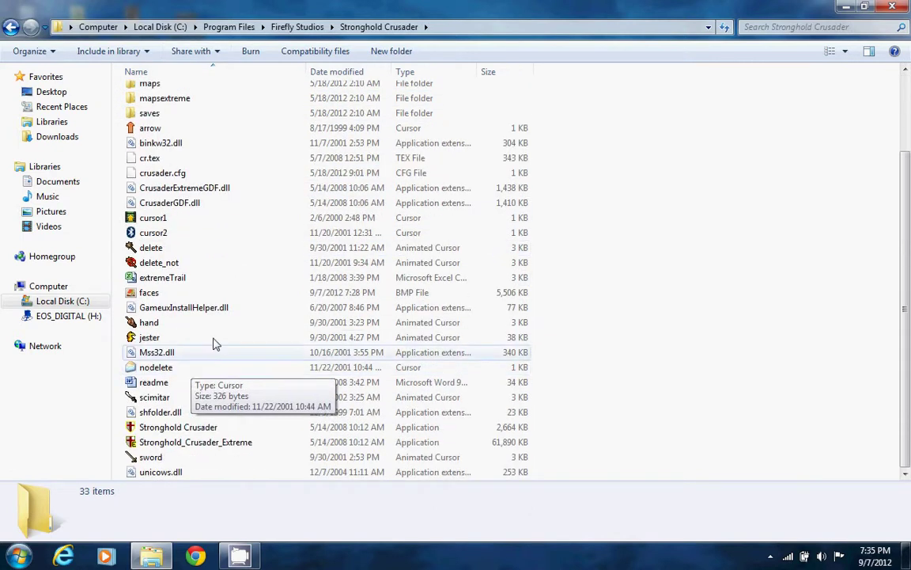
double_click(150, 293)
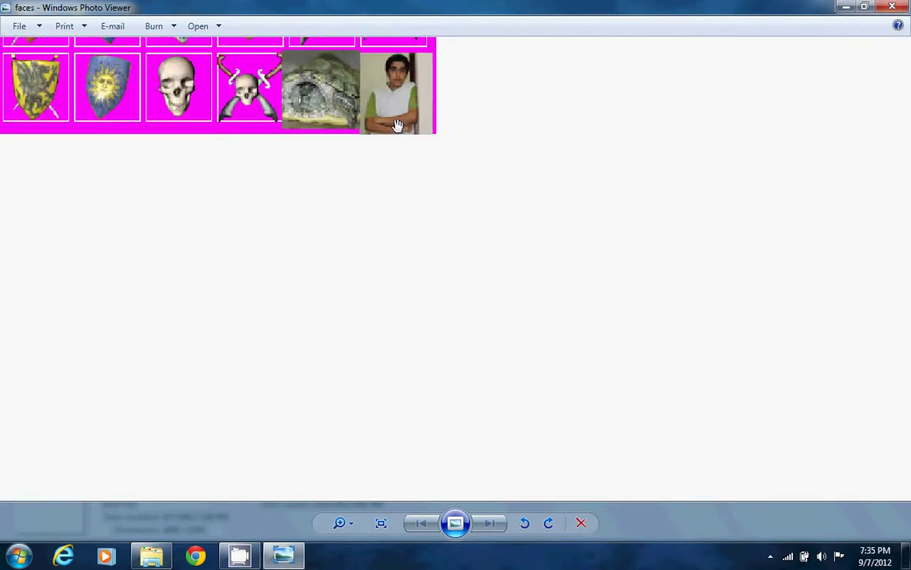
- Close the Photo Viewer preview and bring up the right-click menu for faces.bmp
key("alt+F4")
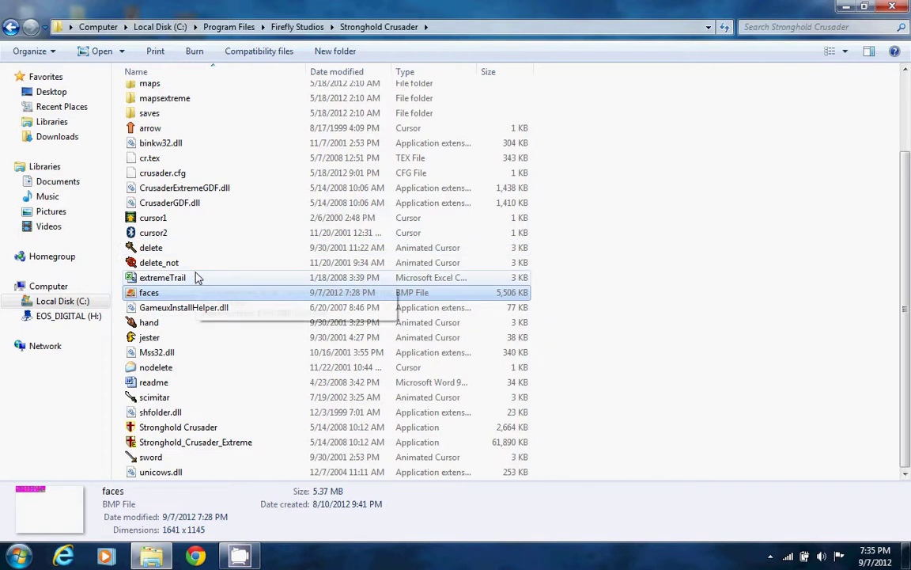
right_click(182, 292)
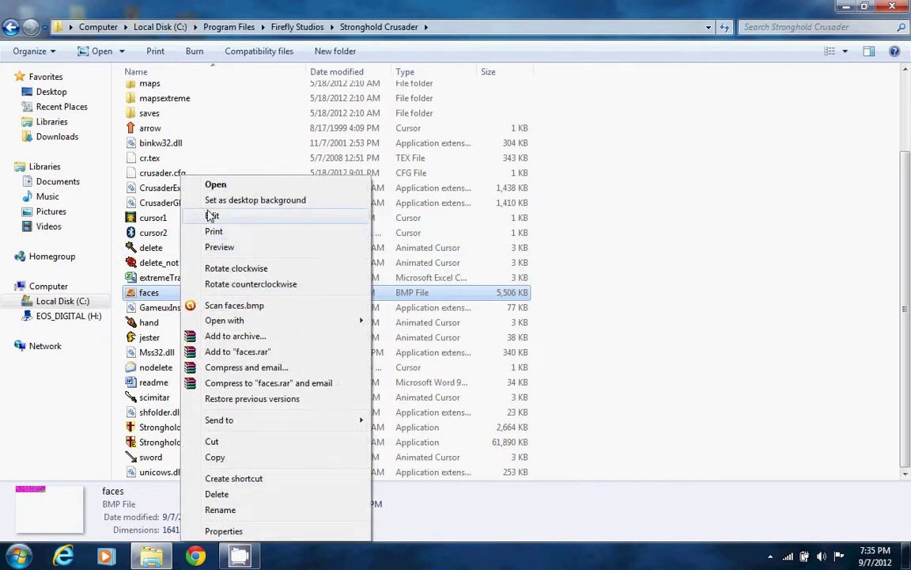
left_click(166, 292)
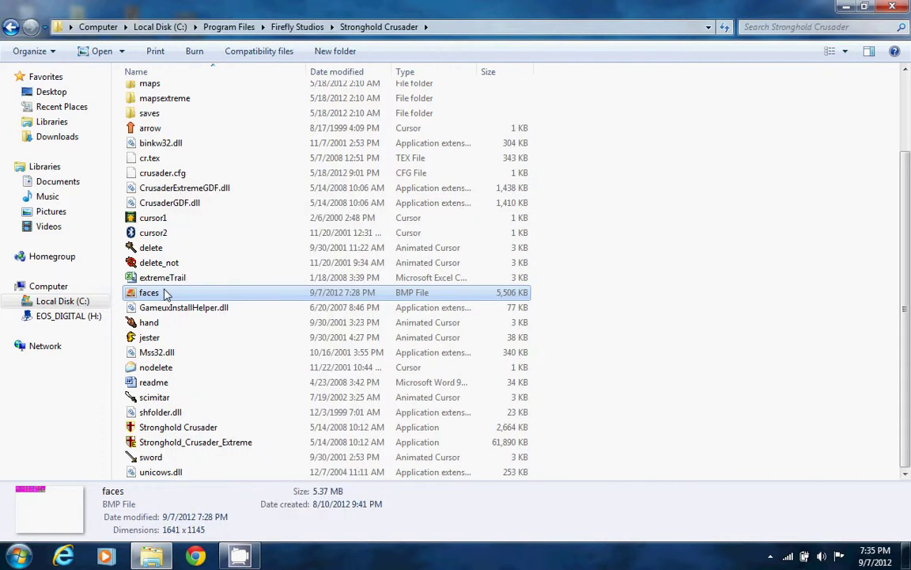
right_click(165, 292)
- Open faces.bmp in Paint with Edit and bring the canvas corner into view
left_click(204, 217)
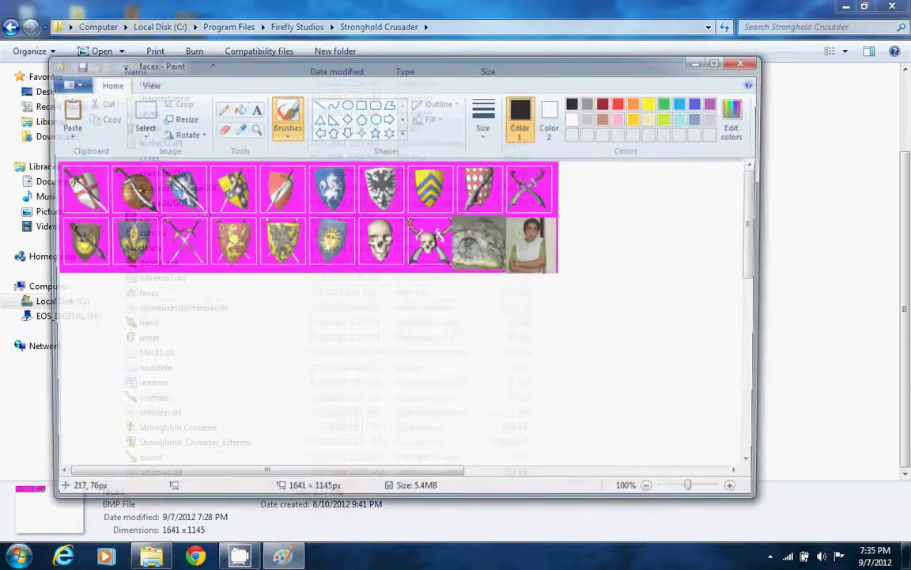
scroll(563, 295, "down", 10)
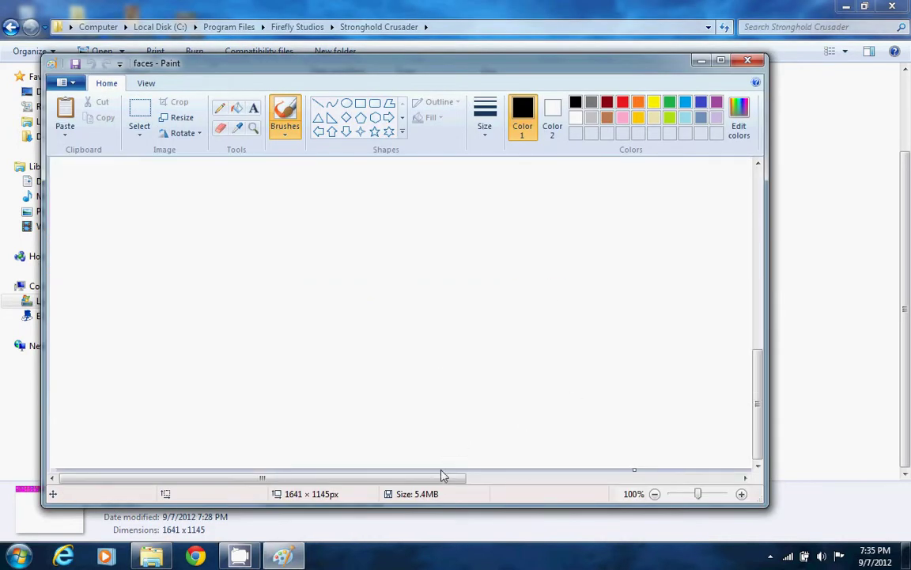
left_click_drag(441, 477, 758, 510)
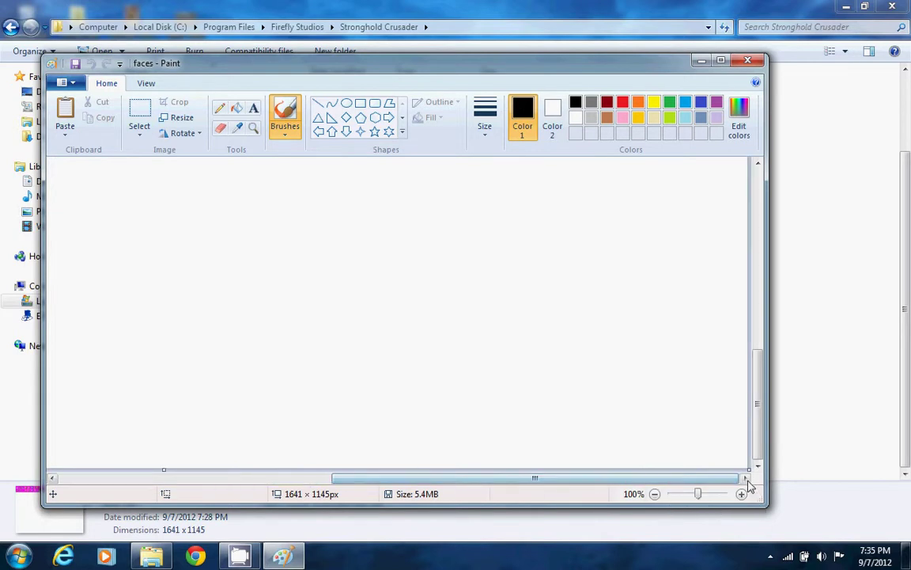
- Drag the canvas corner inward until it hugs the two portrait rows at 738 × 162 px
mouse_move(746, 471)
left_mouse_down()
mouse_move(317, 142)
mouse_move(353, 174)
mouse_move(574, 250)
mouse_move(614, 254)
left_mouse_up()
scroll(373, 285, "down", 5)
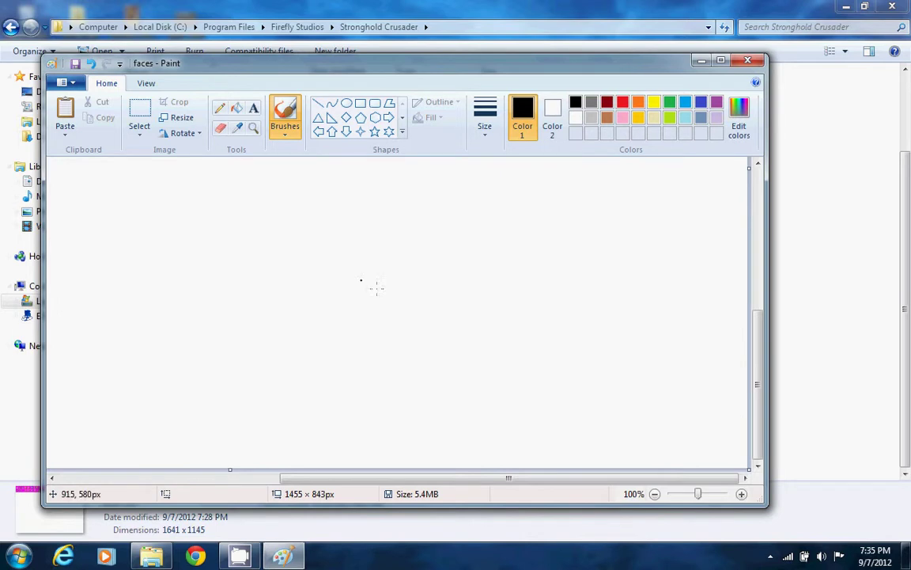
mouse_move(753, 472)
left_mouse_down()
mouse_move(316, 174)
mouse_move(550, 187)
left_mouse_up()
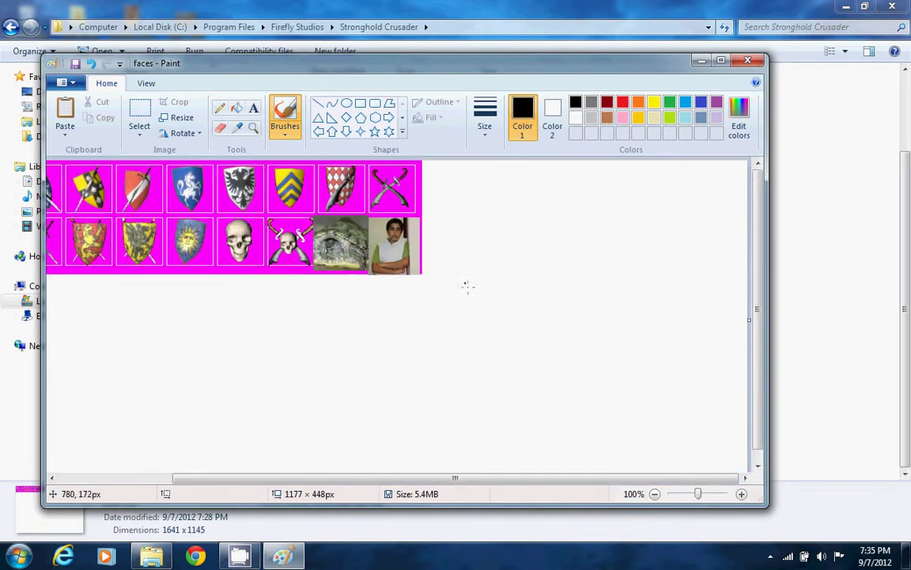
left_click_drag(754, 472, 549, 268)
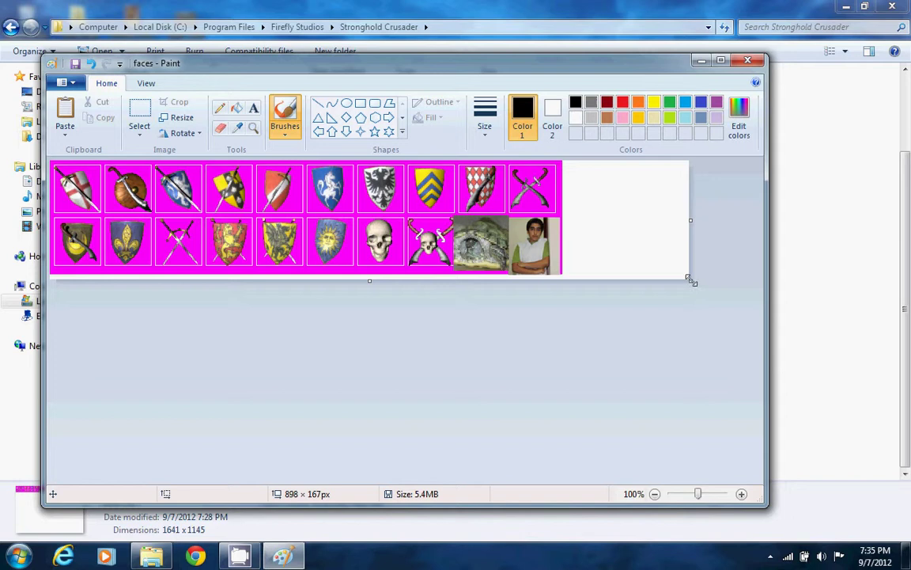
left_click_drag(690, 278, 577, 277)
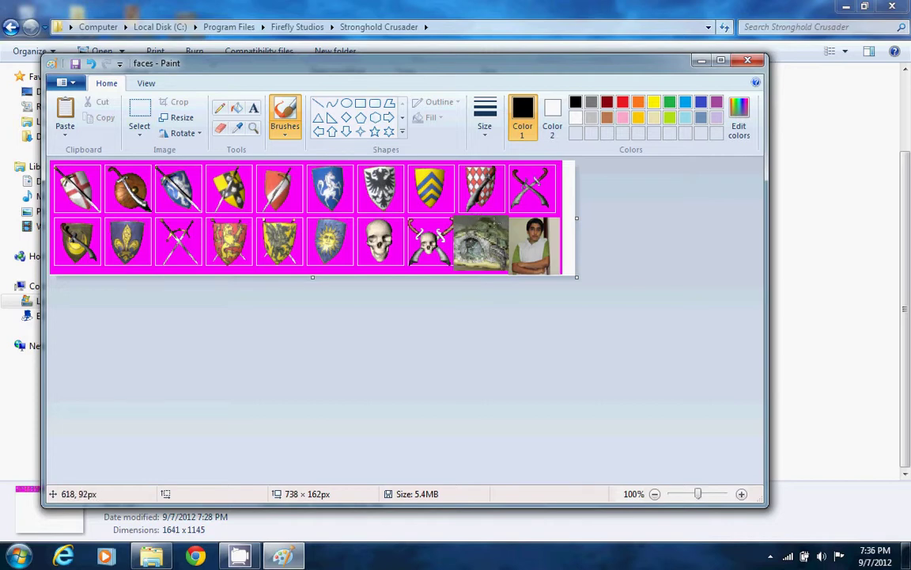
- Minimize Explorer, shrink and shift the Paint window, and open the desktop's Kakashi9 picture in Paint
left_click(486, 28)
left_click(845, 6)
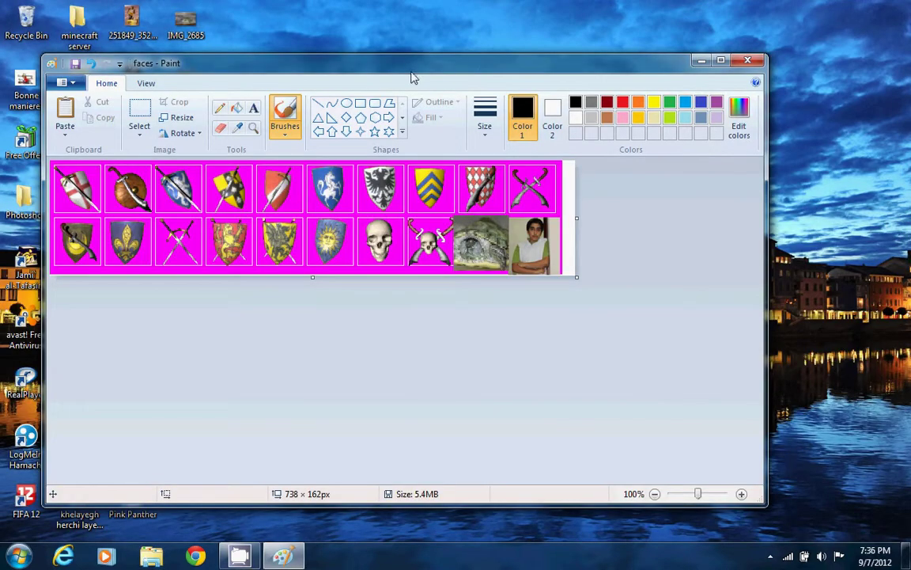
mouse_move(412, 77)
left_mouse_down()
mouse_move(716, 132)
mouse_move(667, 100)
left_mouse_up()
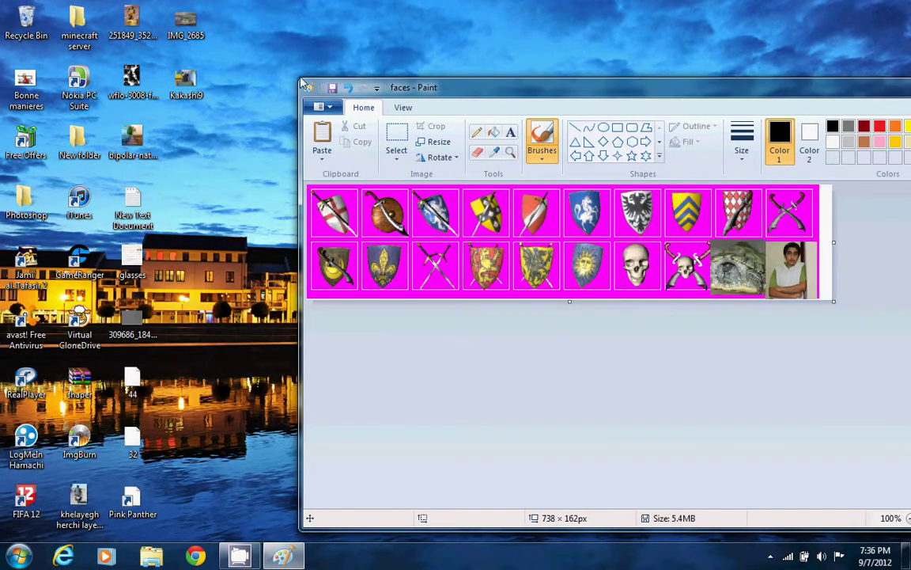
mouse_move(299, 77)
left_mouse_down()
mouse_move(484, 157)
mouse_move(448, 146)
mouse_move(436, 114)
left_mouse_up()
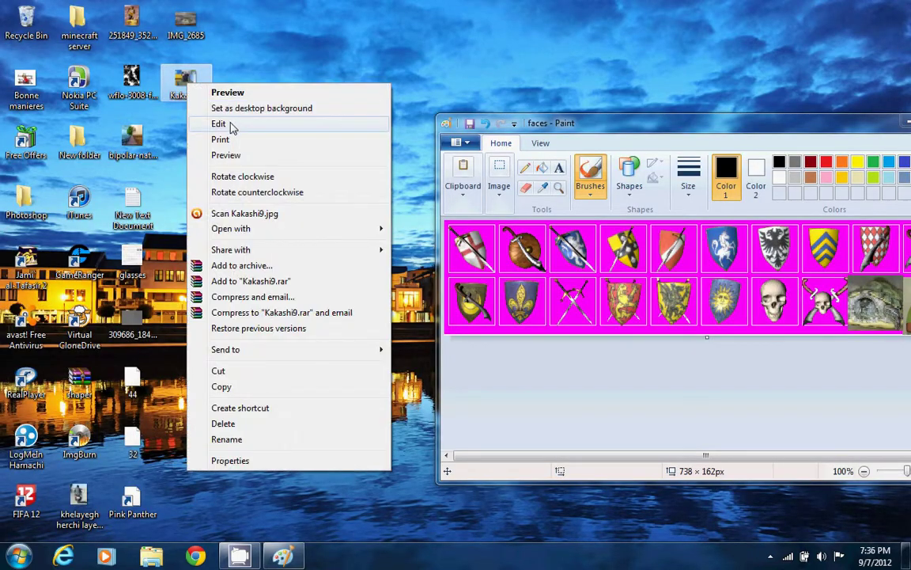
left_click(234, 125)
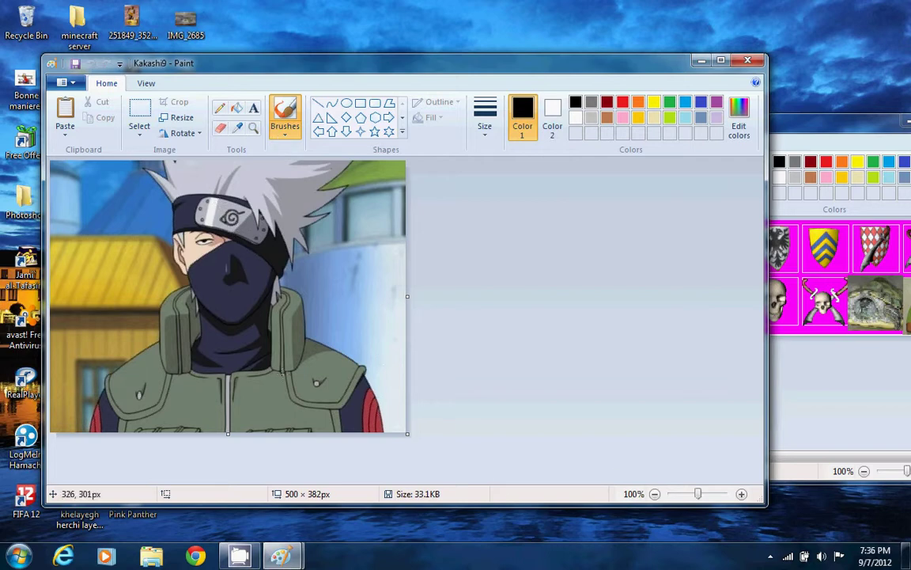
- Zoom the Kakashi9 view to 50% with the Magnifier
left_click(254, 128)
right_click(250, 260)
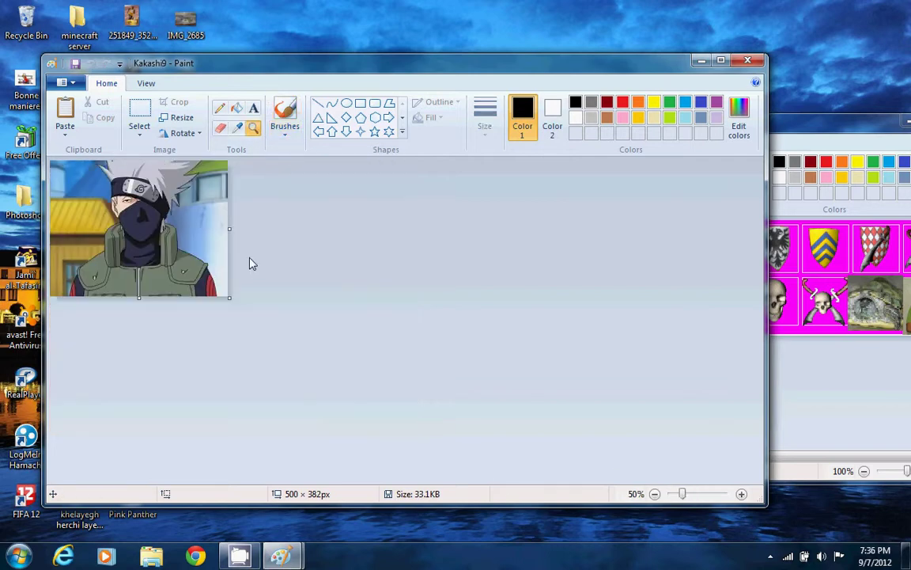
right_click(155, 230)
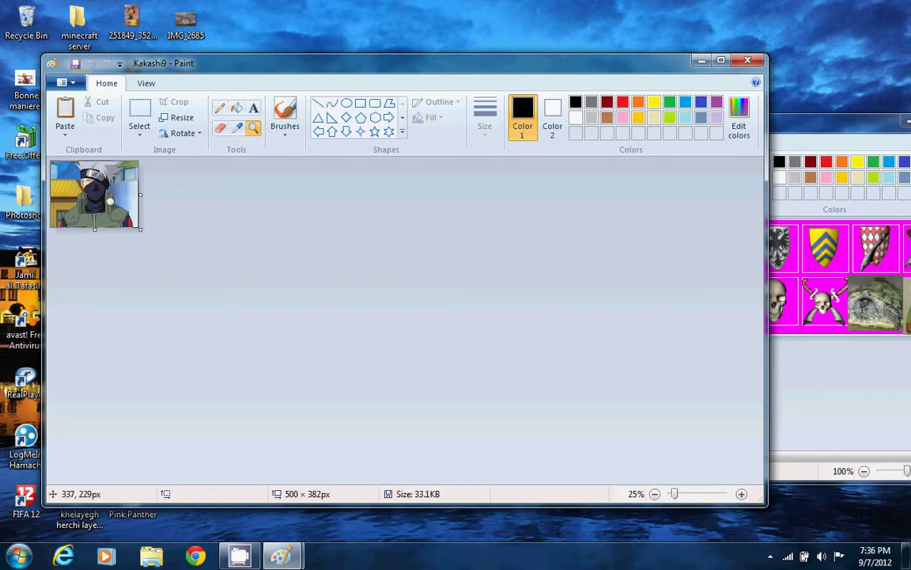
left_click(96, 182)
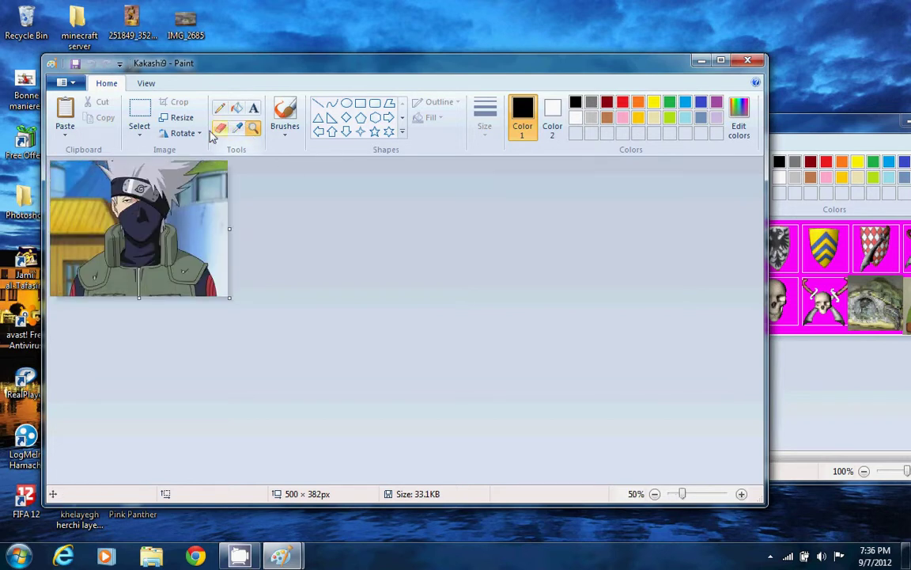
- Draw a rectangle selection over nearly the whole Kakashi picture and bring up its context menu
left_click(139, 116)
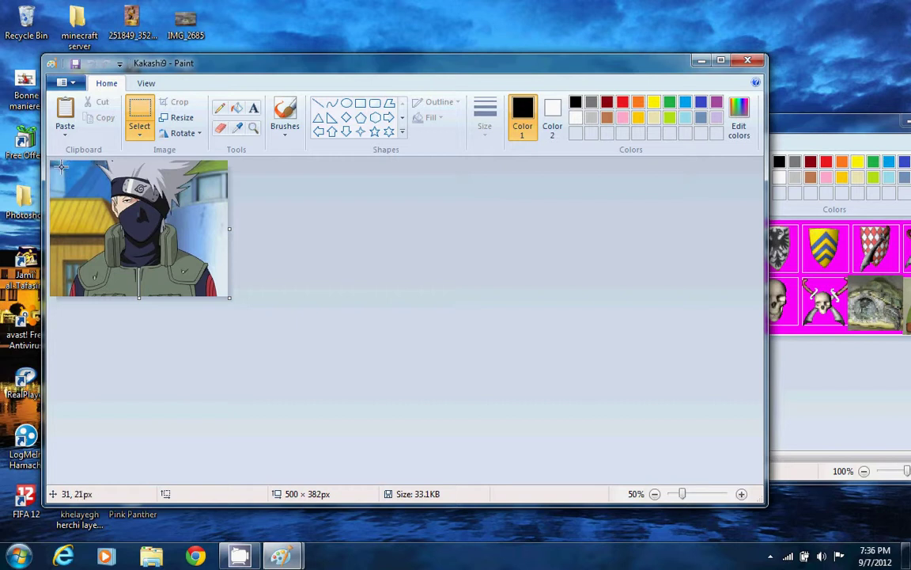
left_click_drag(63, 165, 224, 273)
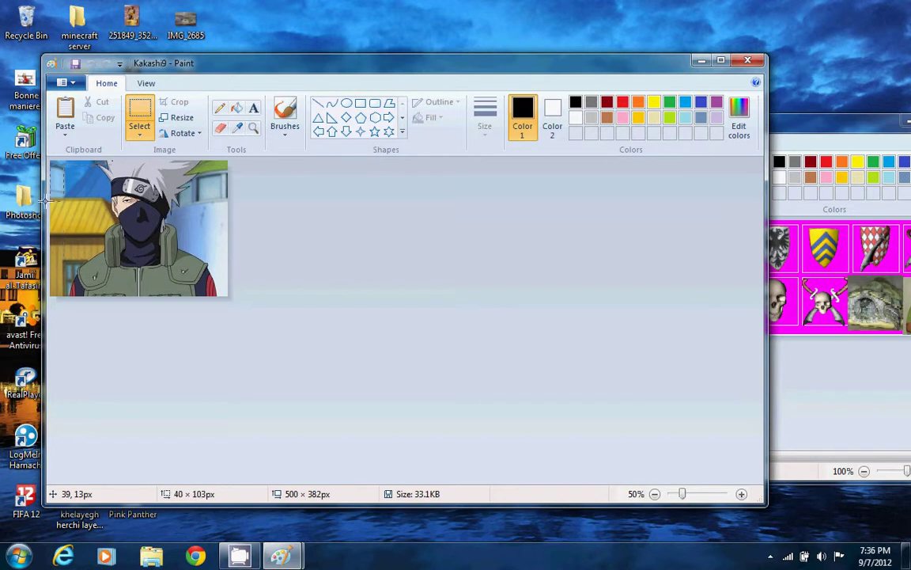
left_click(139, 114)
left_click_drag(57, 163, 233, 299)
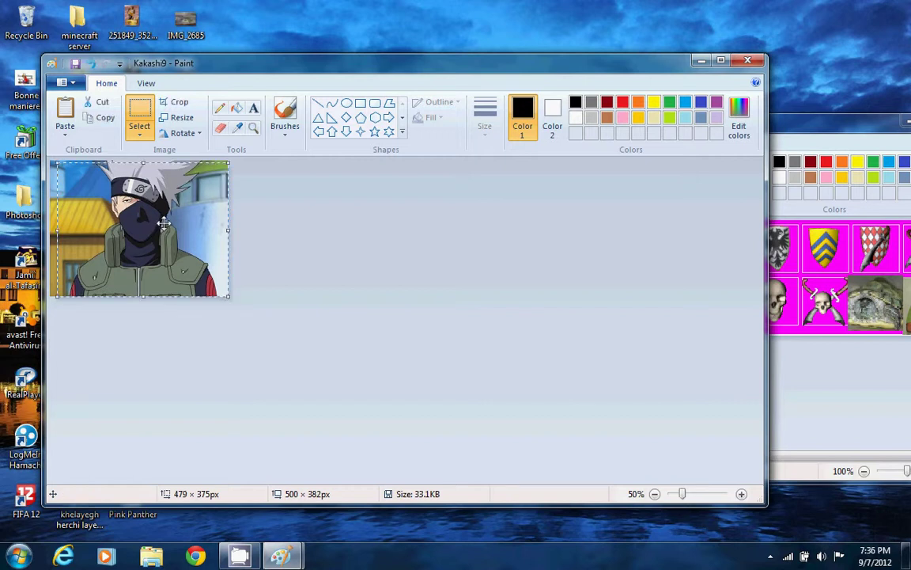
right_click(163, 223)
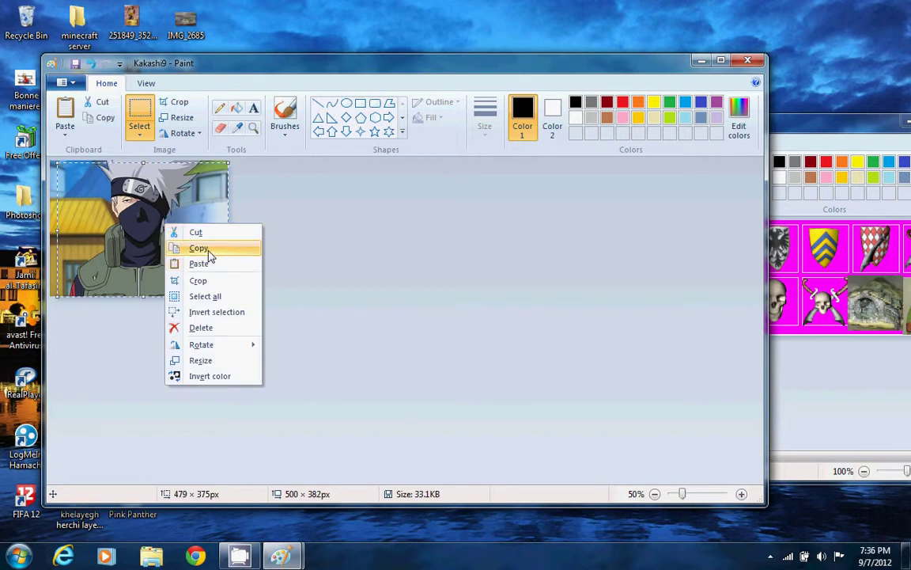
- Copy the Kakashi selection and paste it into the faces image
left_click(208, 250)
left_click(817, 393)
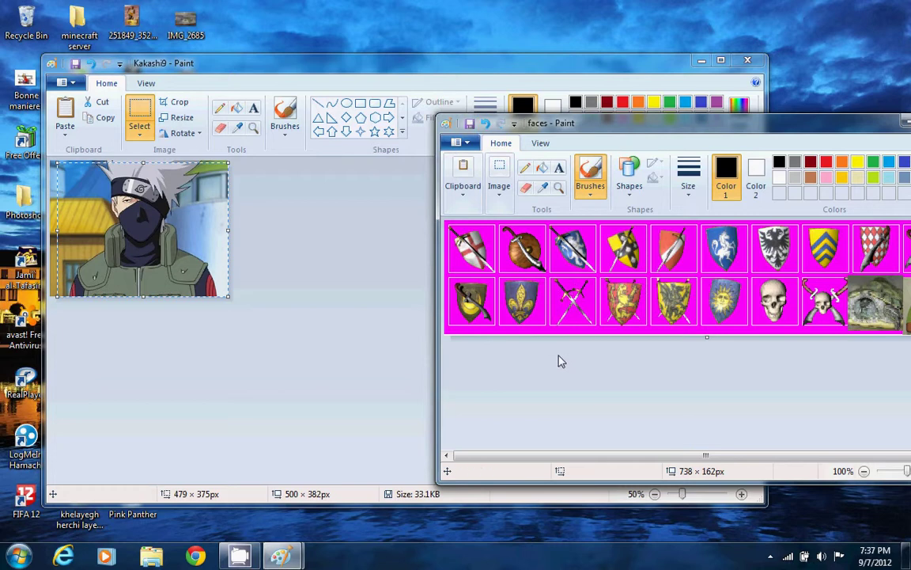
key("ctrl+v")
left_click_drag(765, 255, 788, 282)
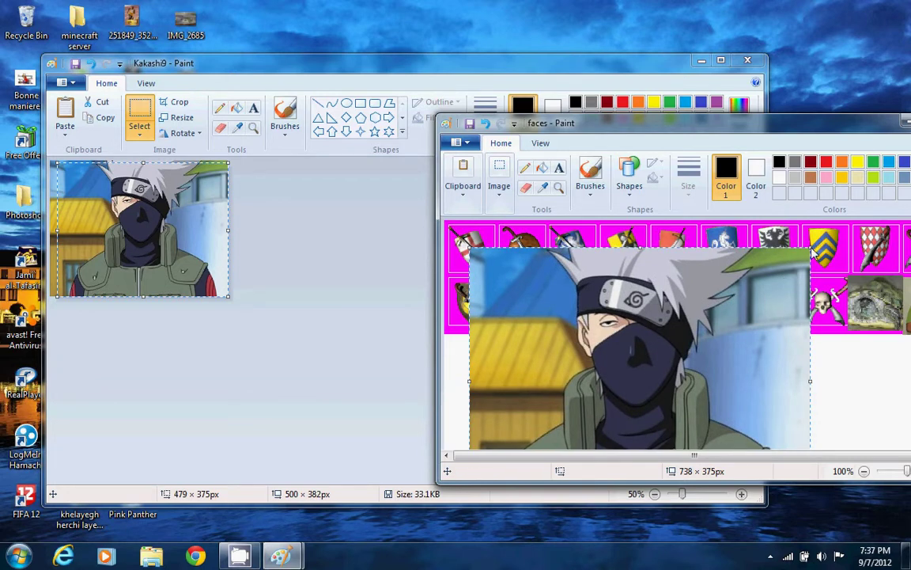
- Shrink the pasted picture and move it over the portrait grid
left_click_drag(808, 247, 635, 368)
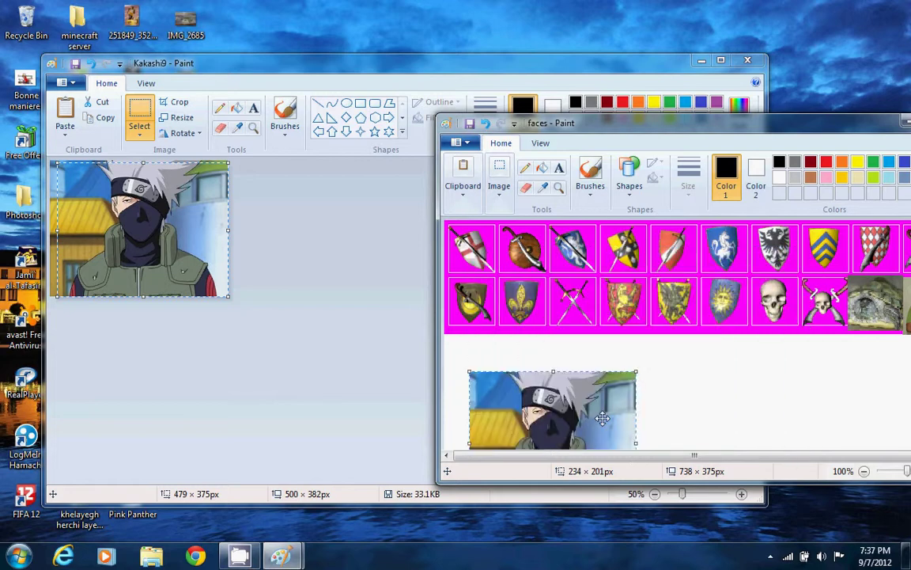
left_click_drag(599, 417, 742, 308)
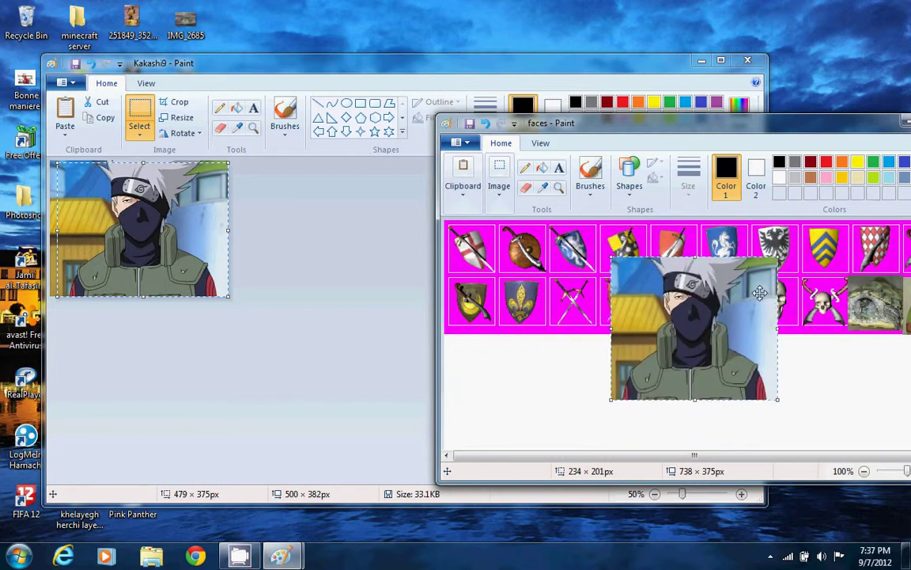
left_click_drag(610, 254, 624, 291)
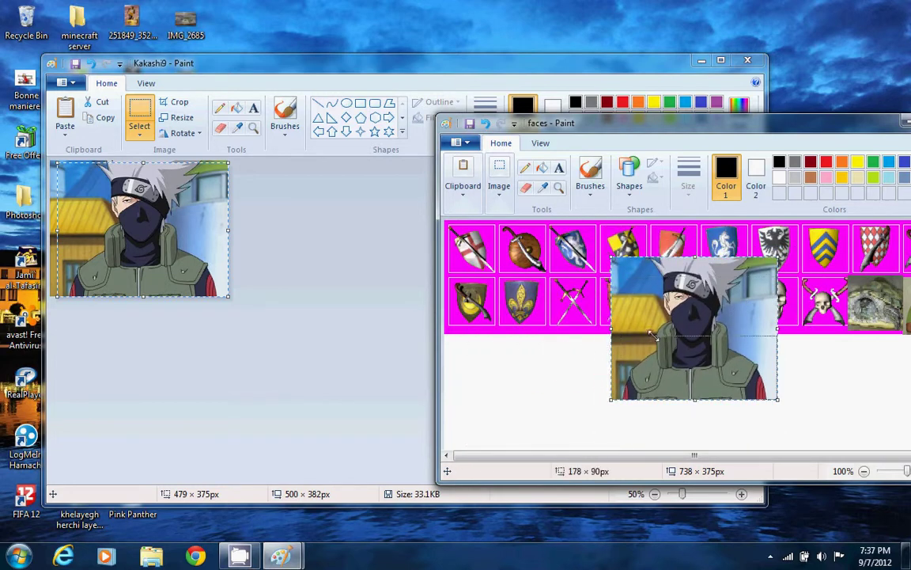
left_click_drag(706, 336, 707, 337)
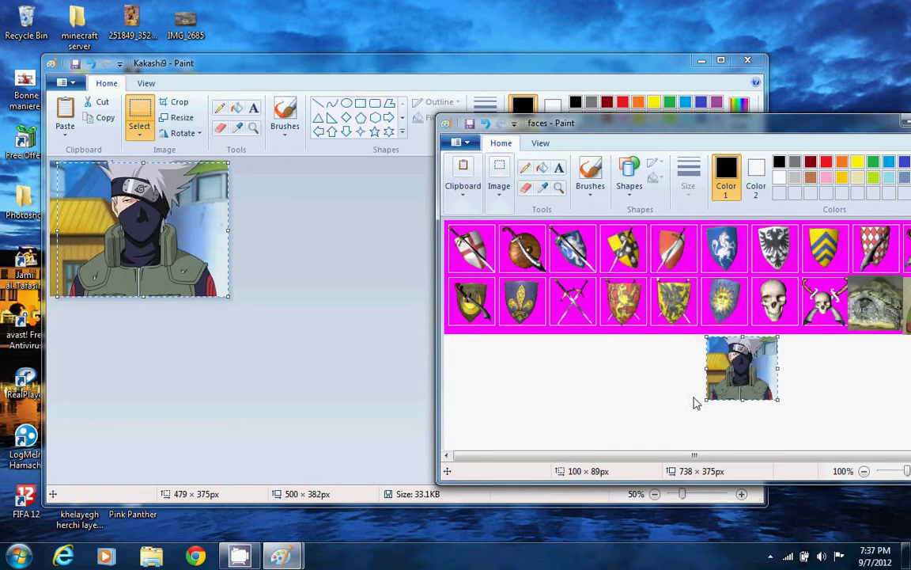
left_click_drag(690, 455, 783, 463)
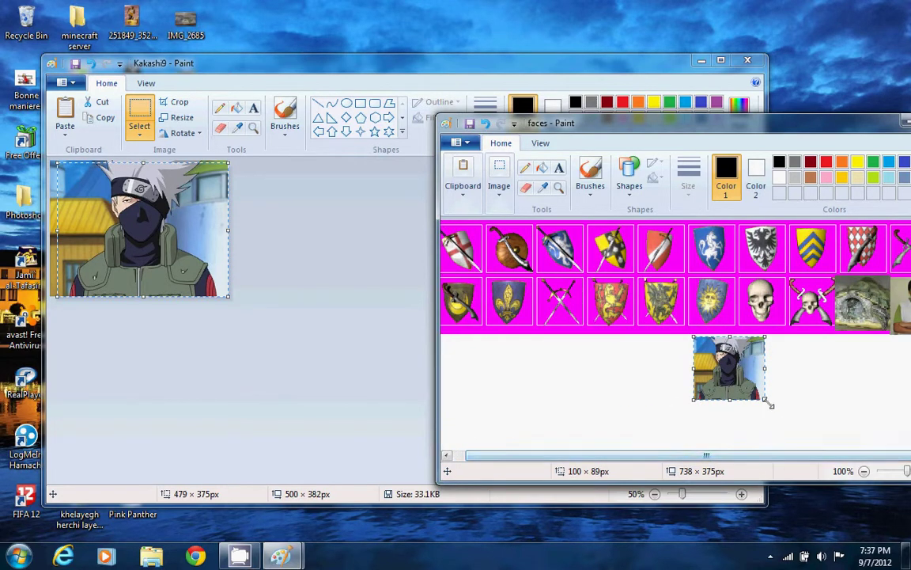
- Place the picture on the second-row turtle tile and trim it to about 84 × 78 px
left_click_drag(629, 121, 405, 96)
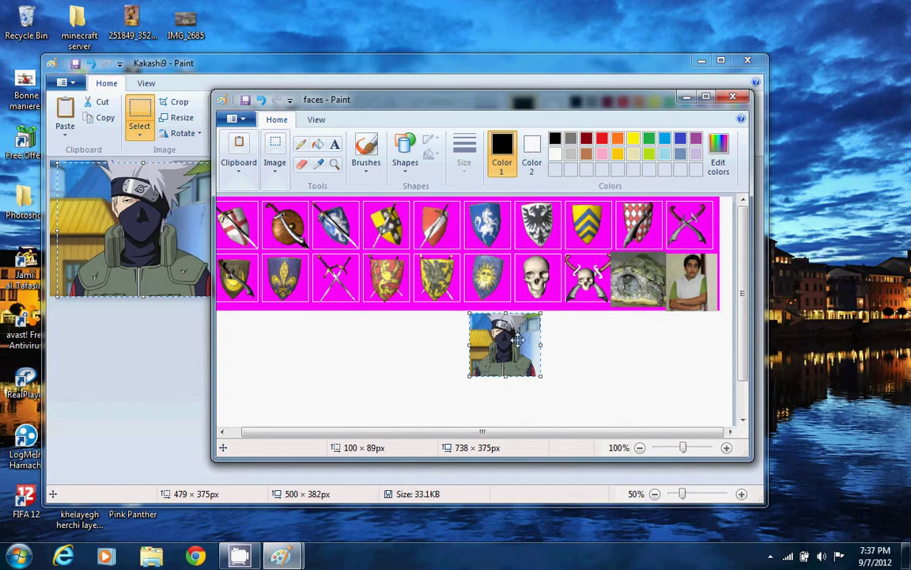
left_click_drag(518, 339, 647, 277)
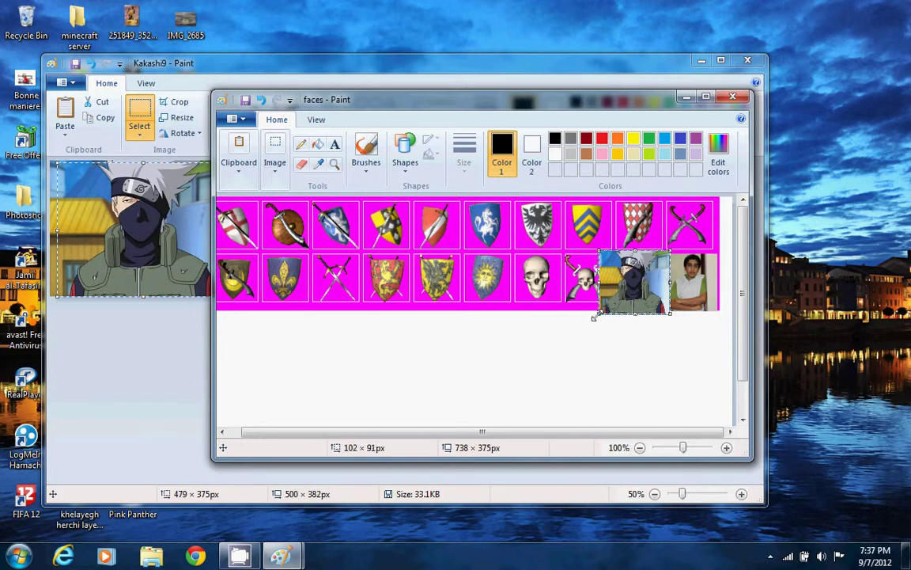
left_click_drag(607, 309, 628, 284)
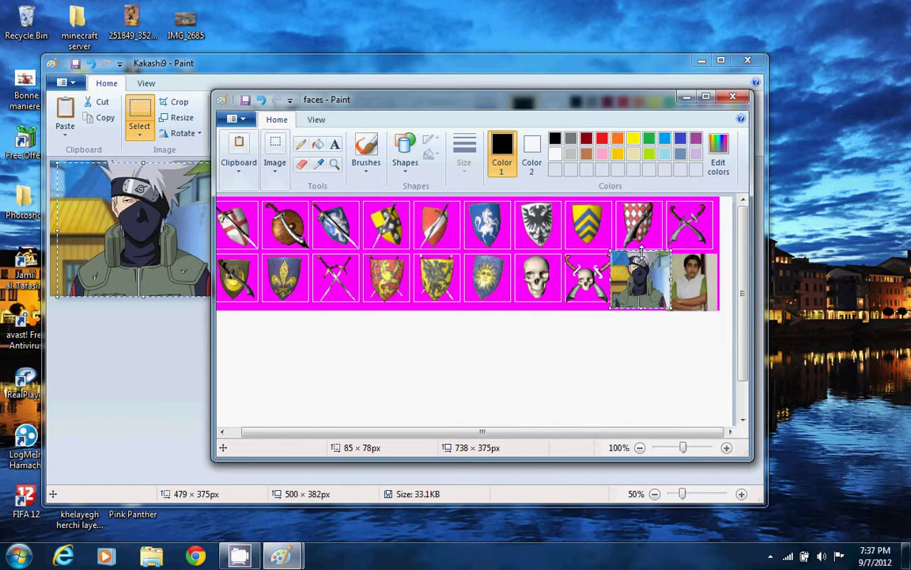
left_click_drag(641, 252, 641, 254)
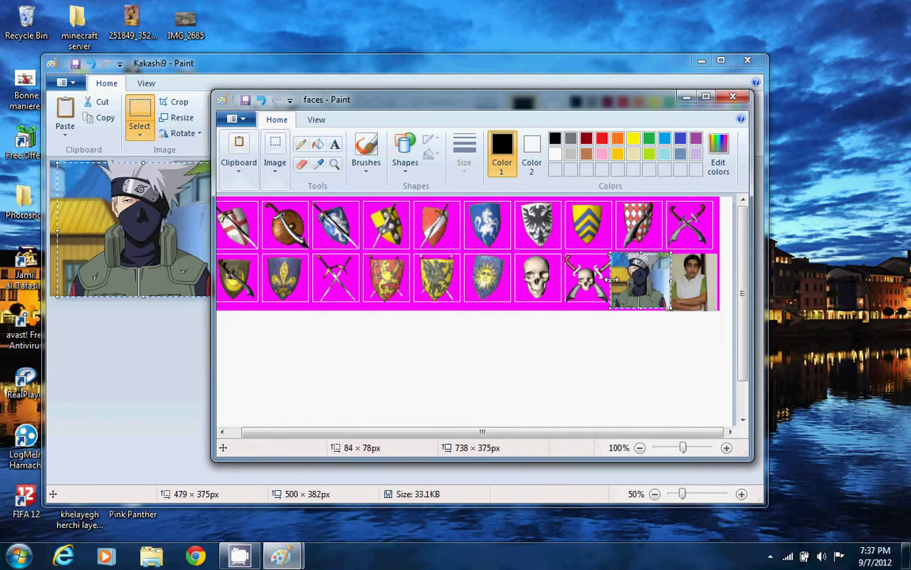
left_click_drag(611, 280, 612, 279)
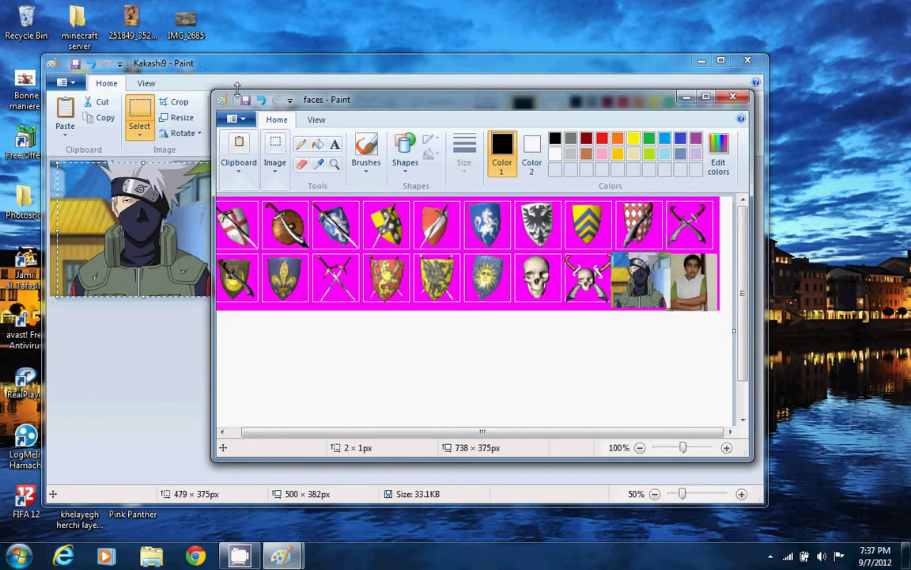
- Close the Kakashi9 window and save the edited faces image
left_click(301, 65)
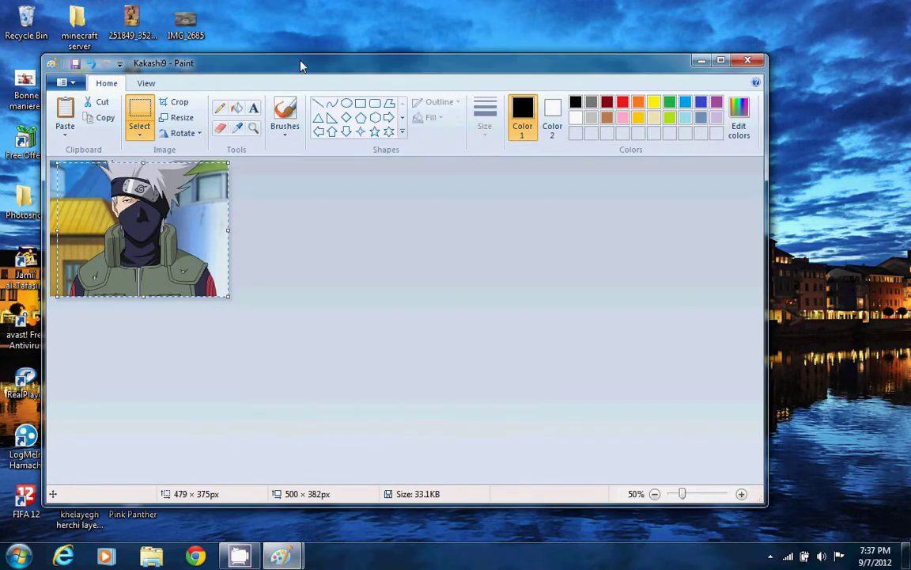
left_click(748, 61)
left_click(17, 556)
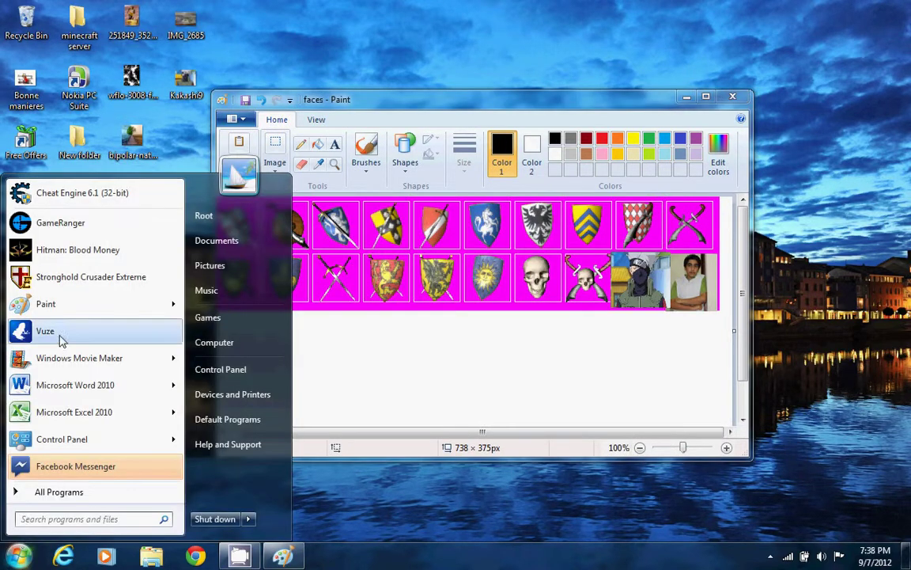
mouse_move(79, 405)
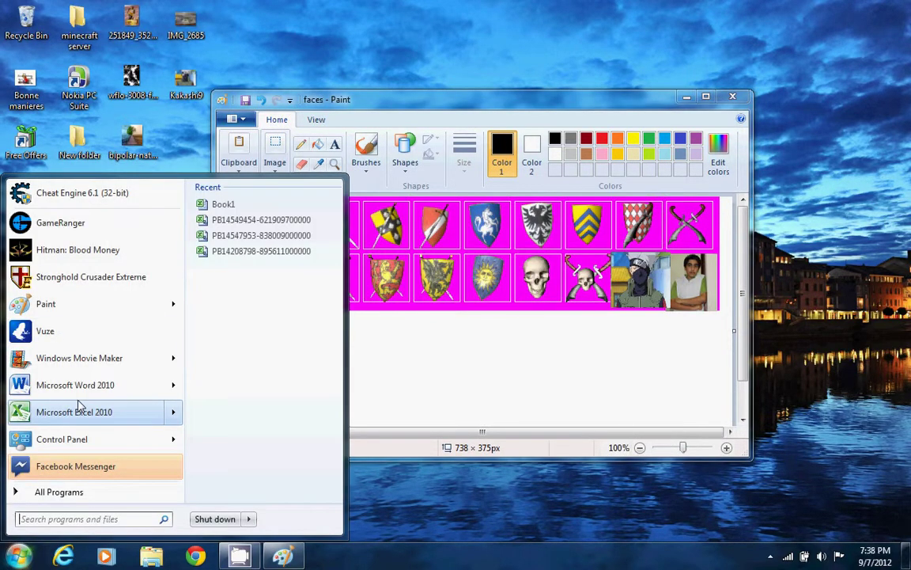
type("st")
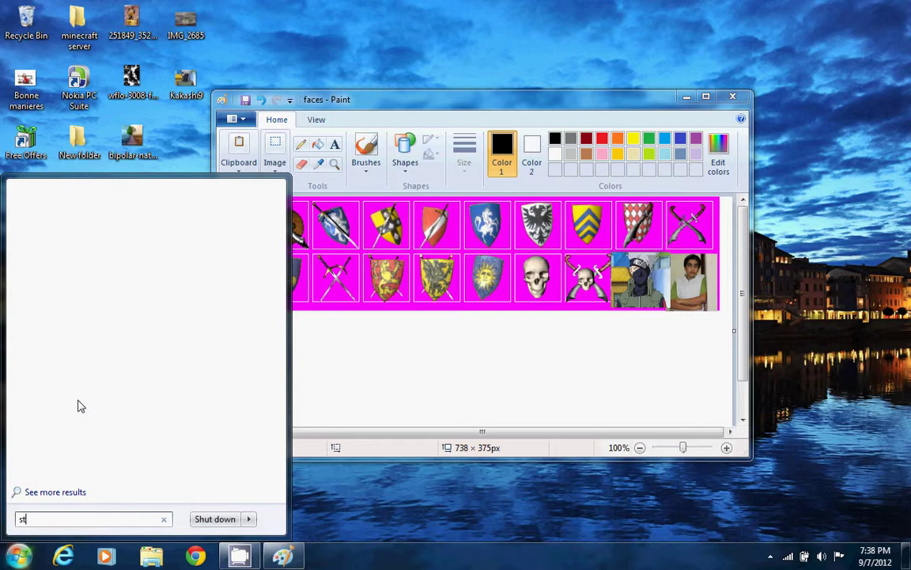
type("rong")
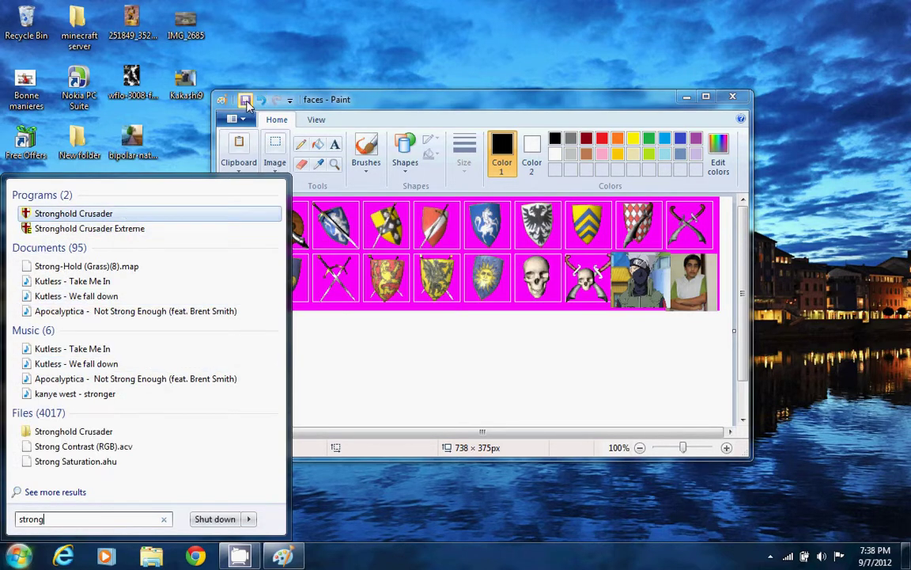
left_click(247, 104)
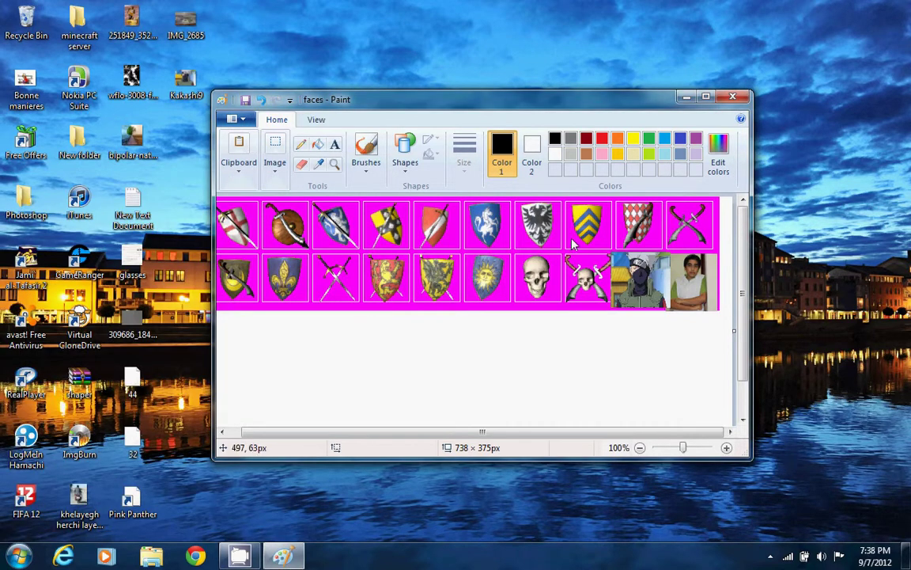
- Search 'str' in the Start menu and launch Stronghold Crusader
left_click(17, 556)
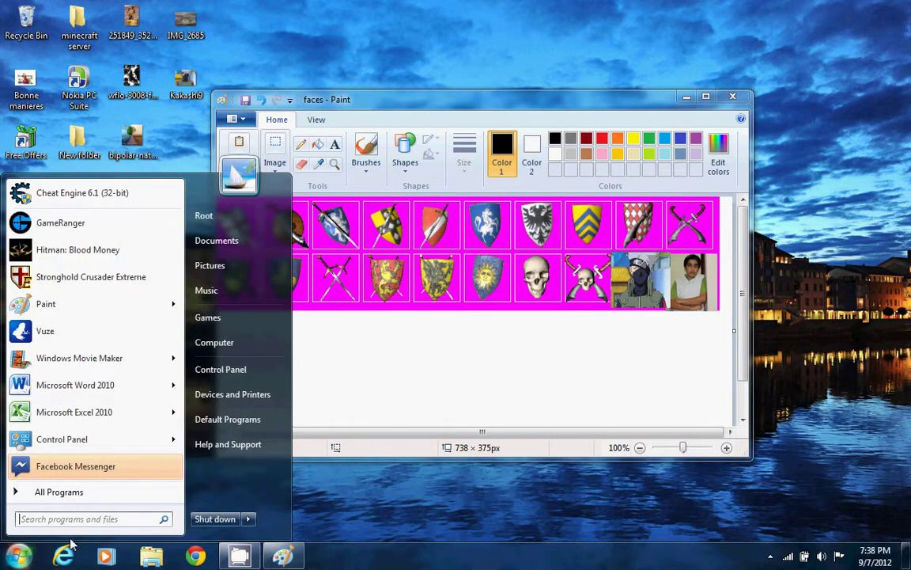
type("str")
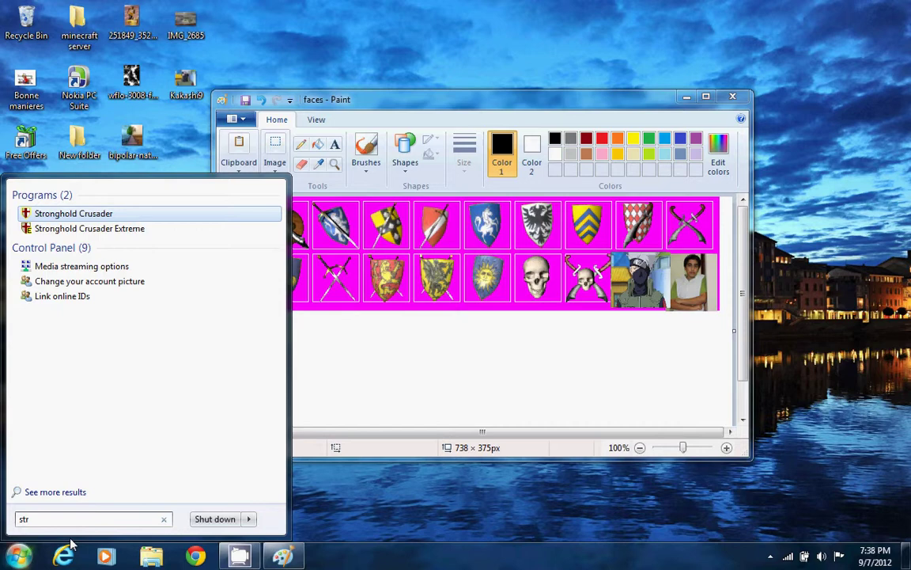
left_click(122, 212)
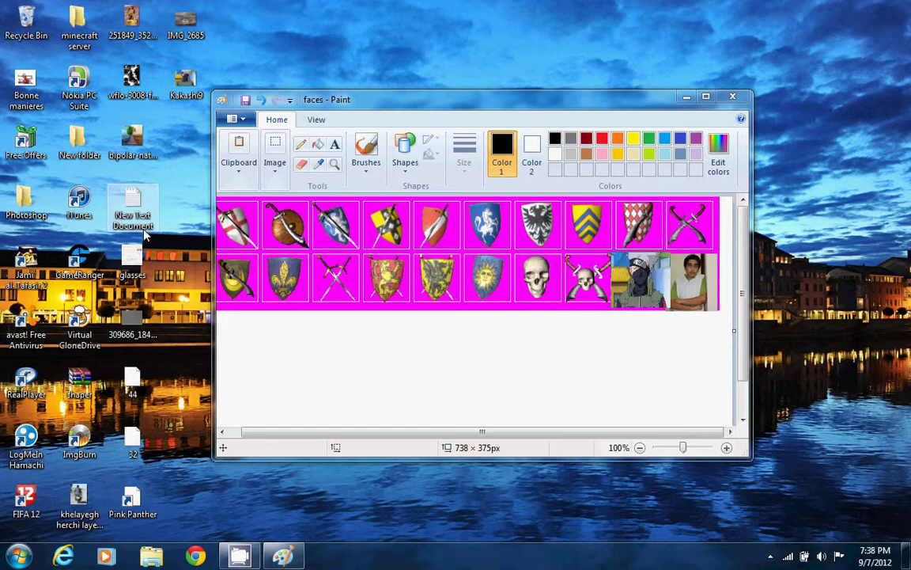
- Close faces in Paint and start Stronghold Crusader again from a search for 'strong'
left_click(733, 97)
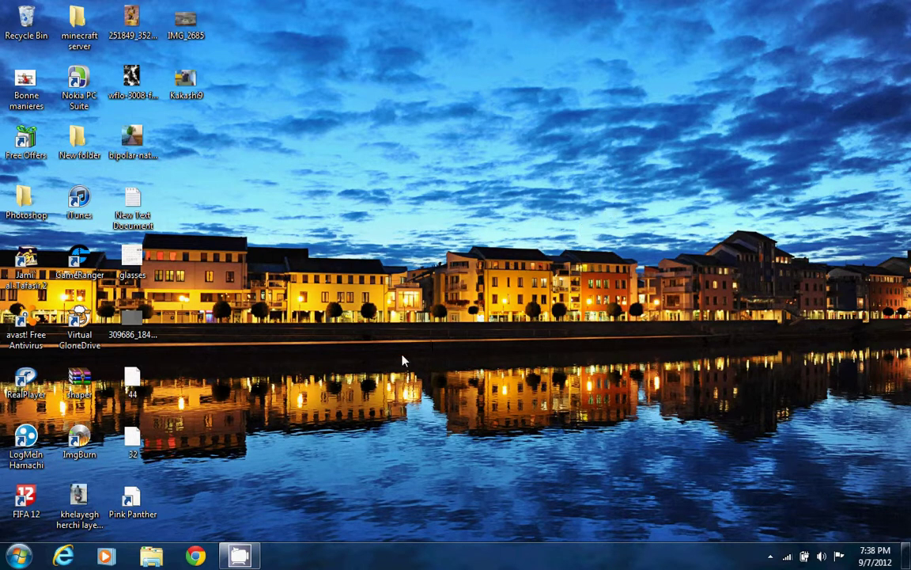
left_click(18, 556)
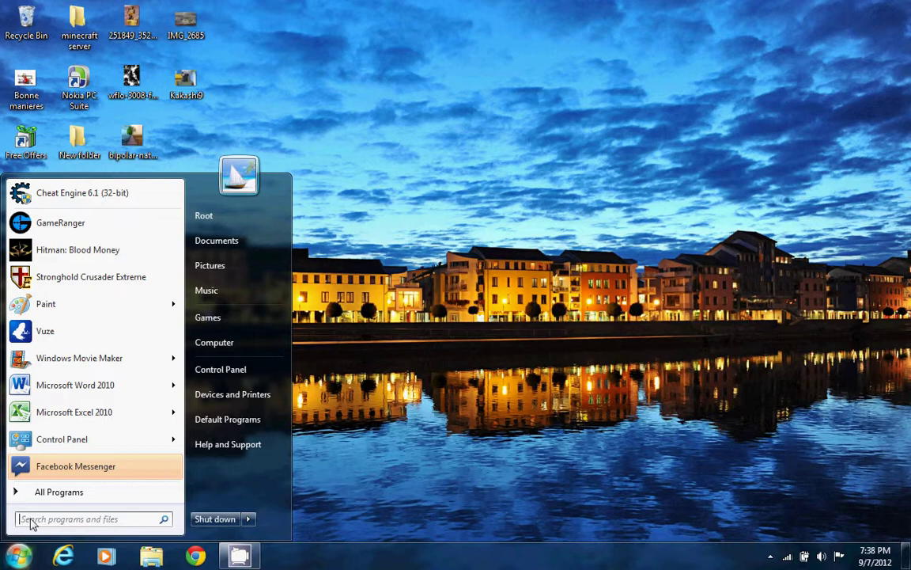
type("strong")
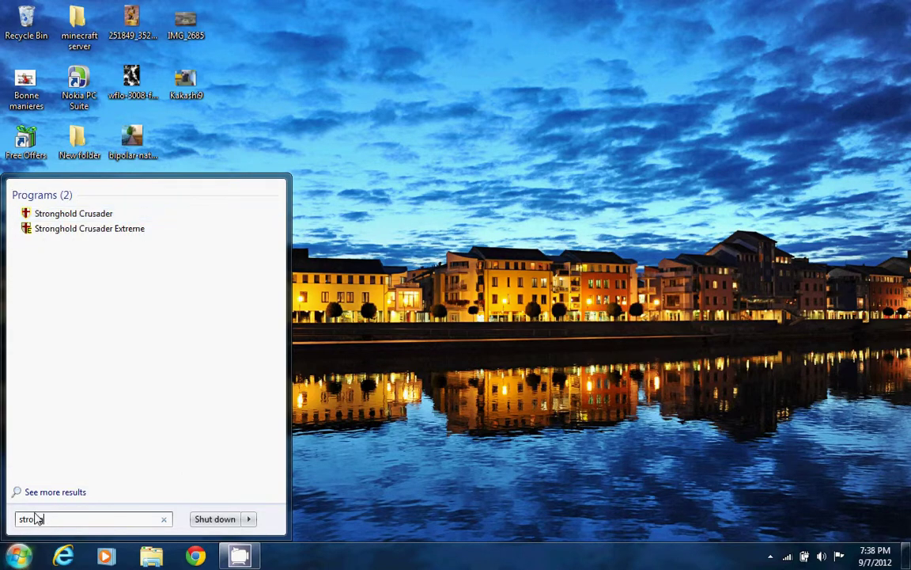
left_click(57, 211)
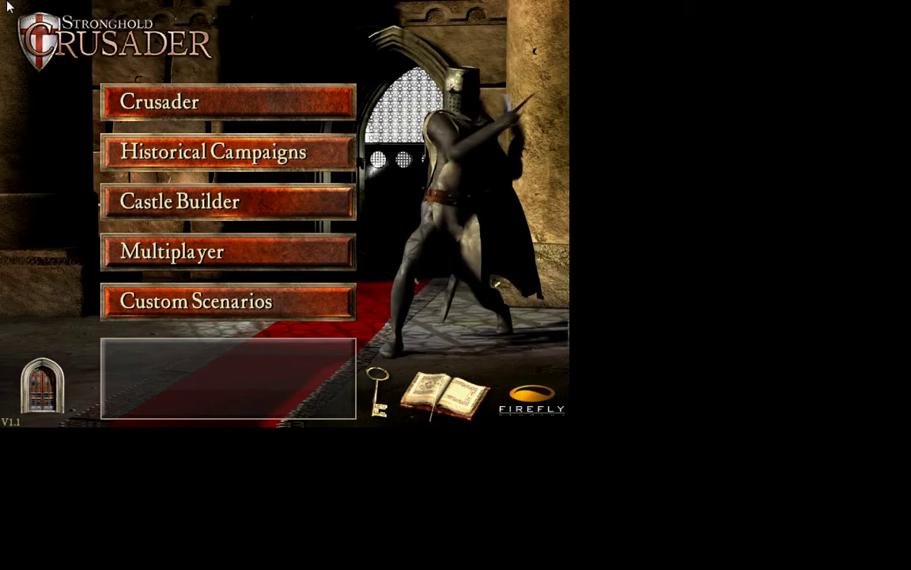
- In Set-up Identity, cycle the portraits to the masked Kakashi ninja, then go back to the main menu
left_click(372, 387)
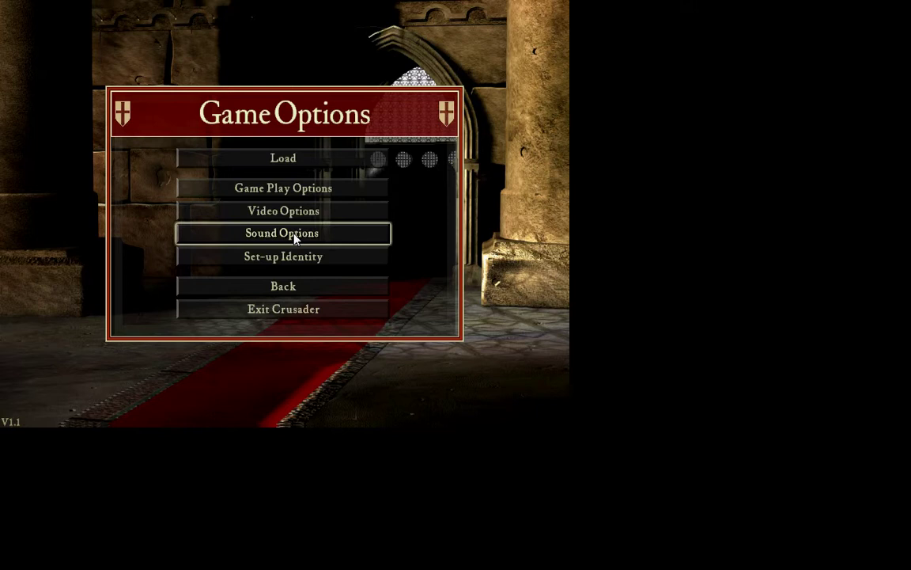
left_click(326, 265)
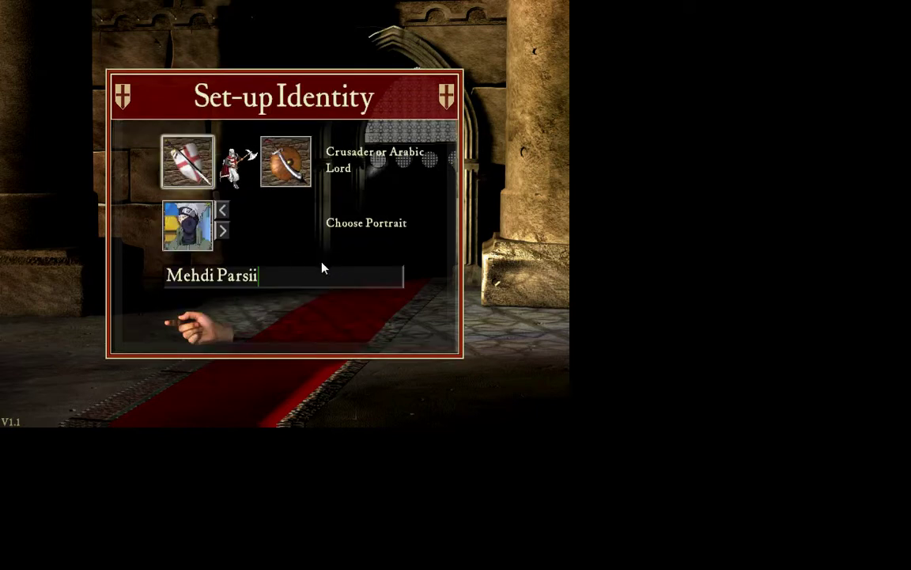
left_click(223, 212)
left_click(224, 215)
left_click(224, 215)
left_click(222, 218)
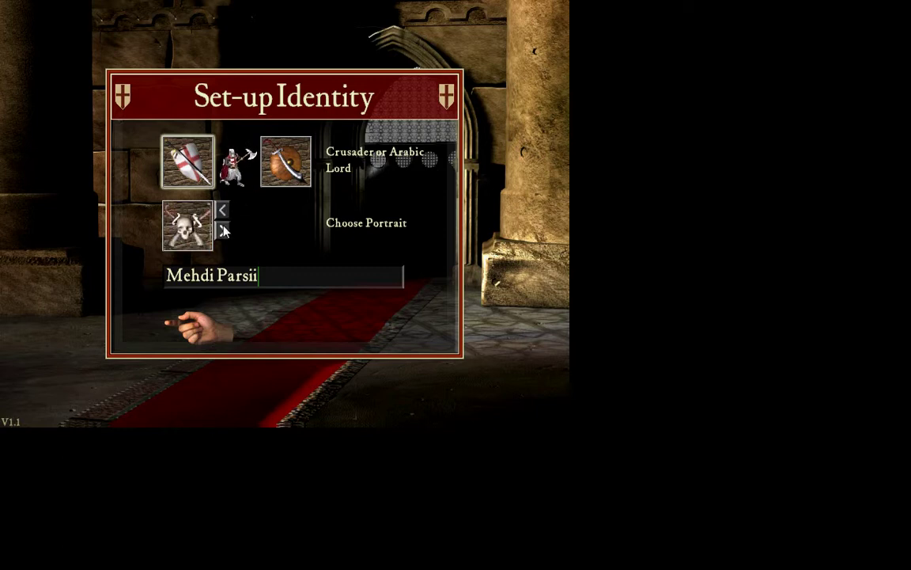
left_click(220, 222)
left_click(207, 223)
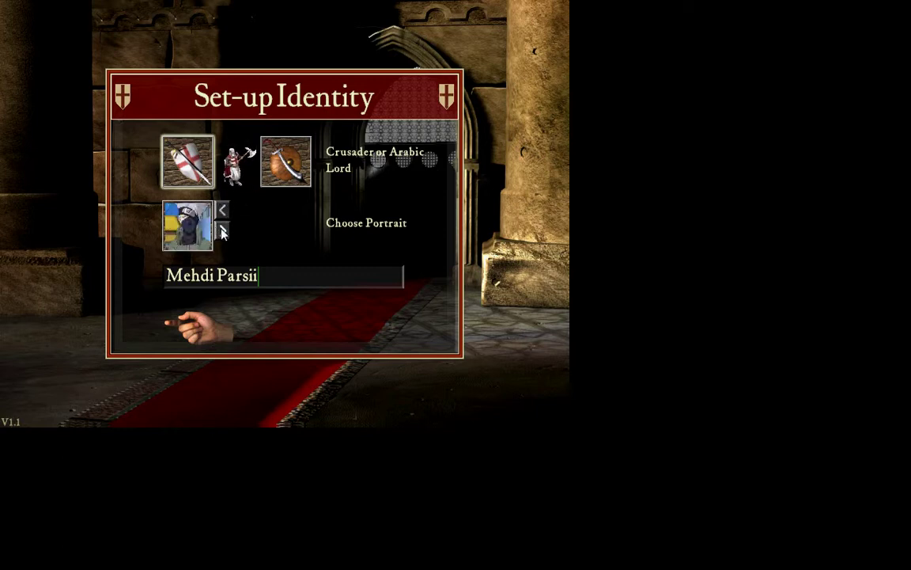
left_click(204, 227)
left_click(204, 231)
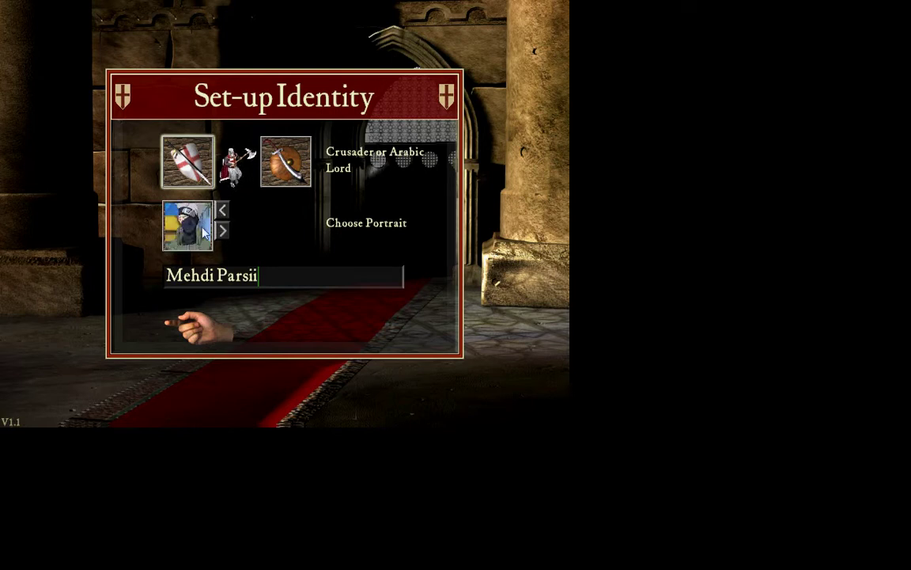
left_click(207, 334)
left_click(255, 289)
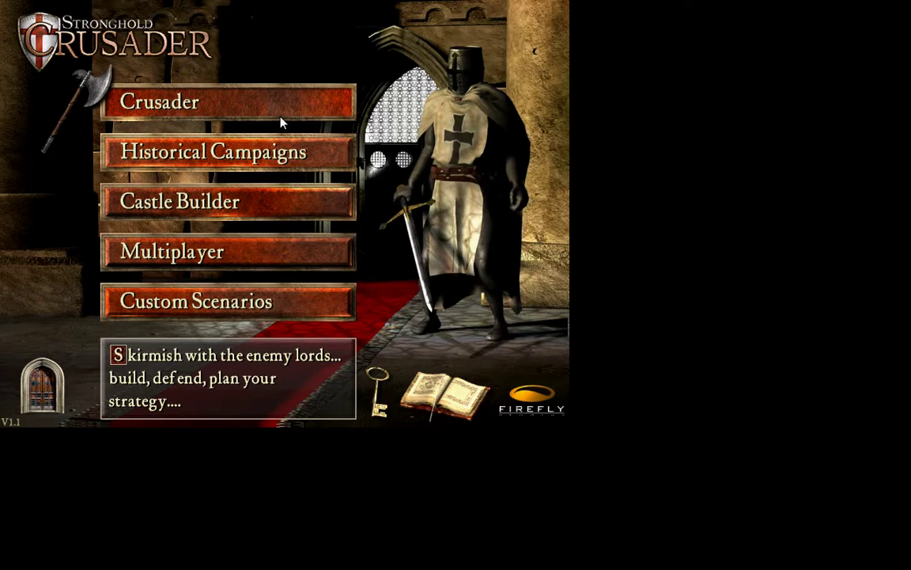
- Set up a custom 2vs2vs2vs2 skirmish with several AI lords and start it
left_click(321, 112)
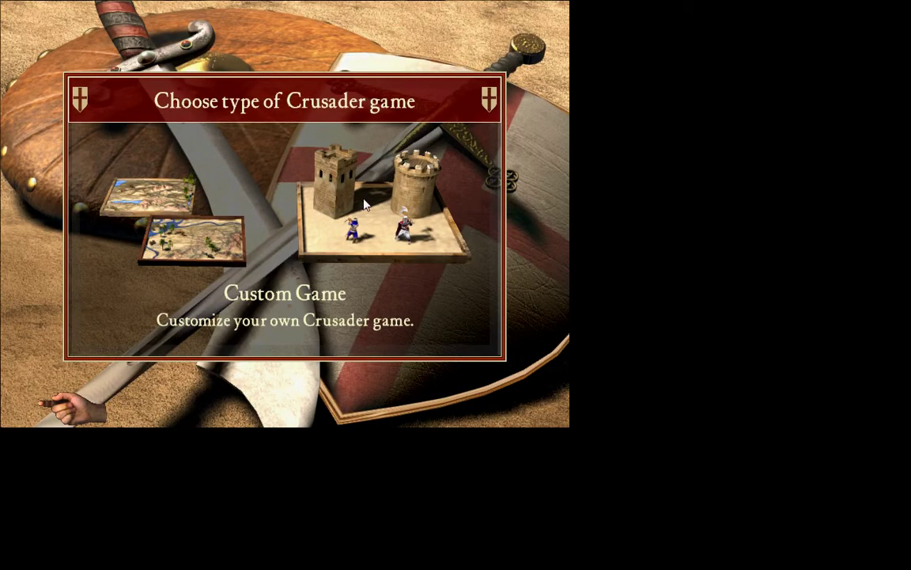
left_click(327, 178)
left_click(457, 303)
left_click(348, 65)
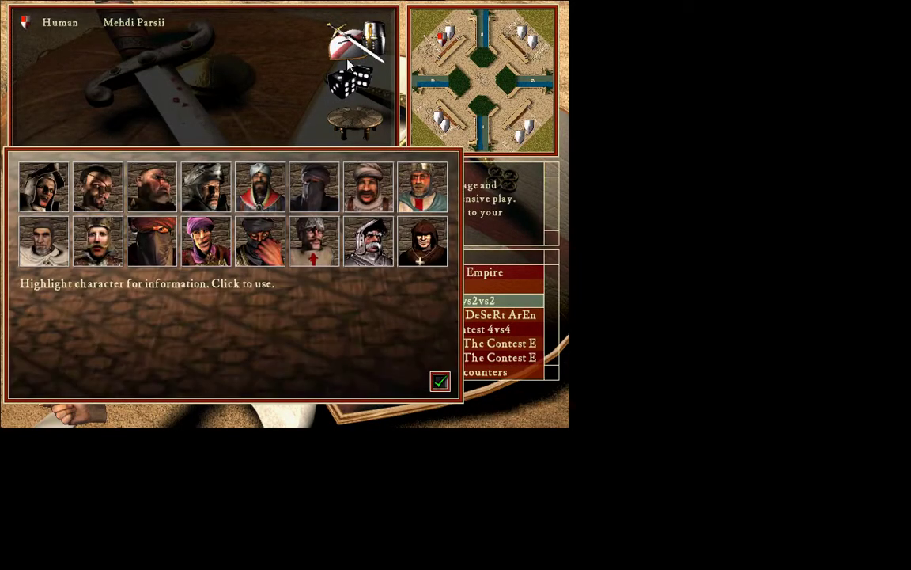
left_click(368, 186)
left_click(314, 241)
double_click(206, 241)
left_click(368, 187)
left_click(259, 187)
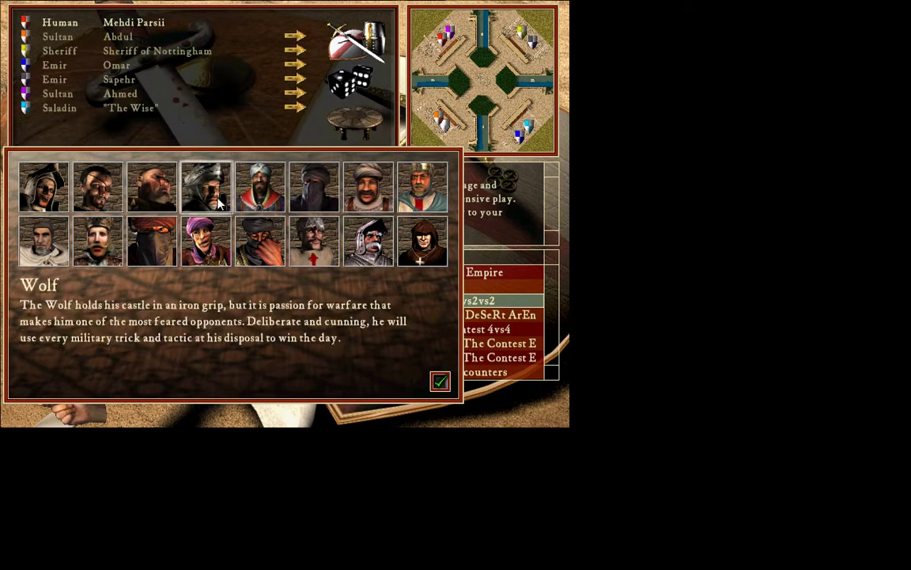
left_click(206, 186)
left_click(439, 382)
left_click(516, 416)
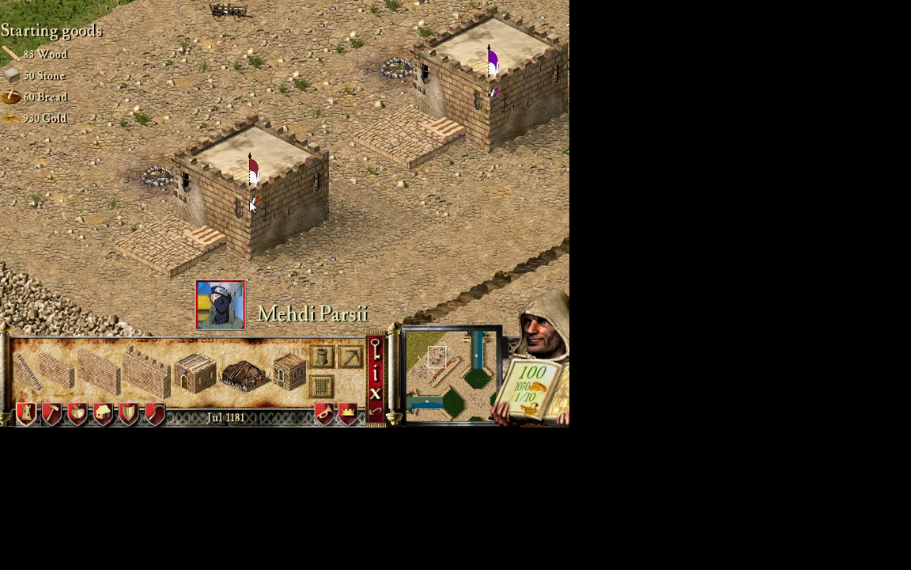
- Place several hovels around the top-left of the map
left_click(103, 413)
left_click(36, 372)
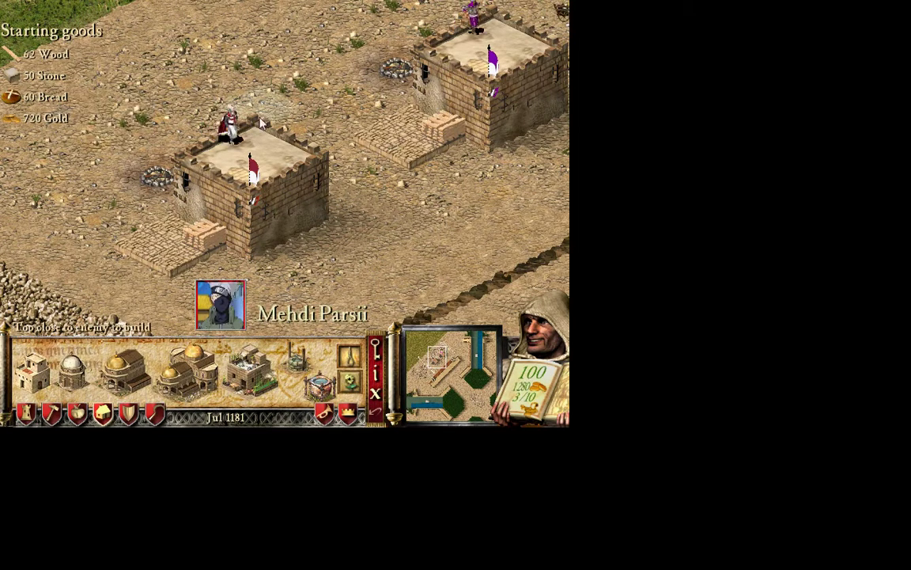
left_click(112, 85)
left_click(41, 43)
left_click(25, 111)
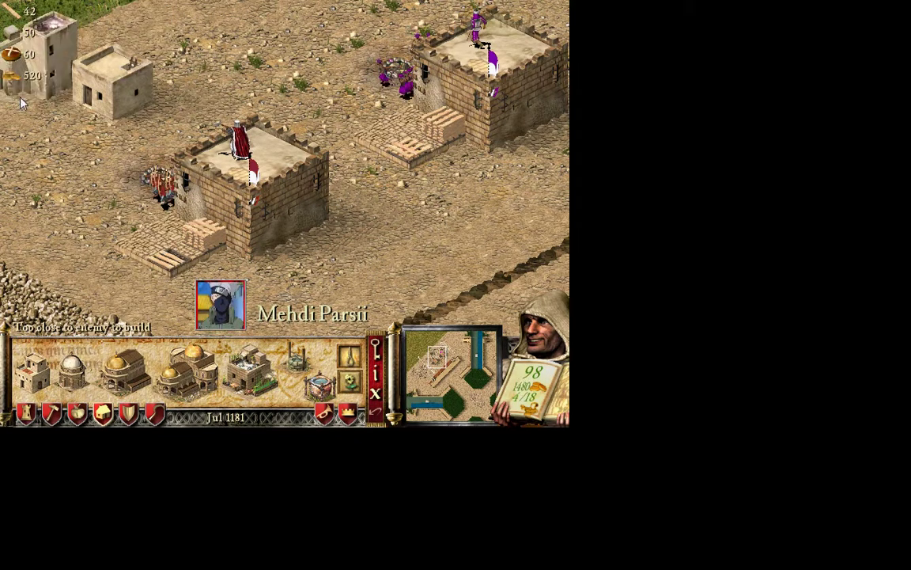
- Select troops around the player's keep and send them to the enemy keep
left_click(208, 193)
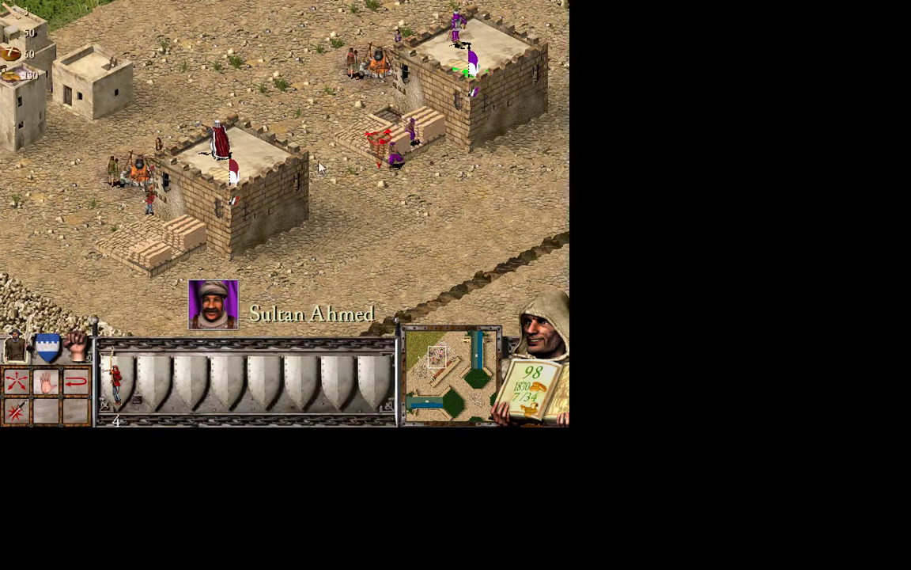
right_click(432, 119)
left_click_drag(360, 87, 432, 39)
left_click(506, 46)
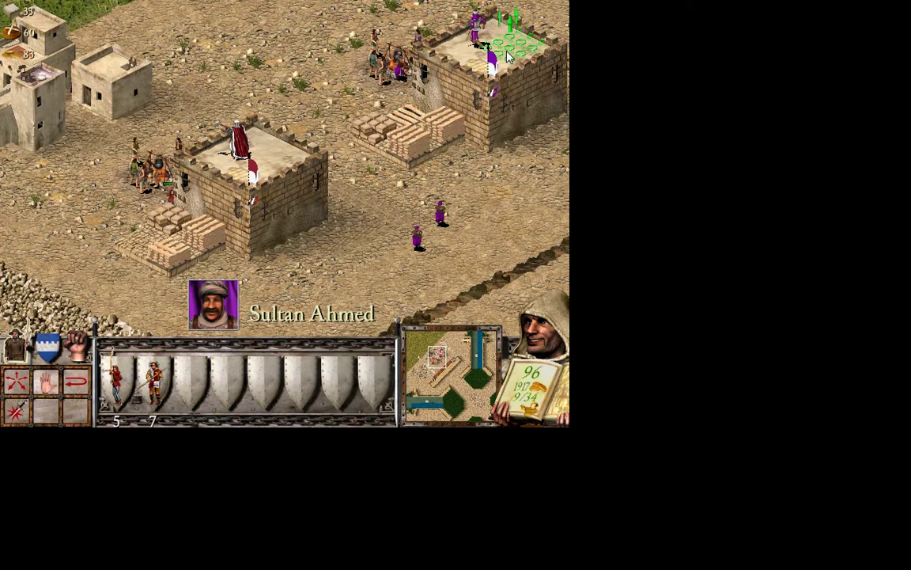
right_click(504, 63)
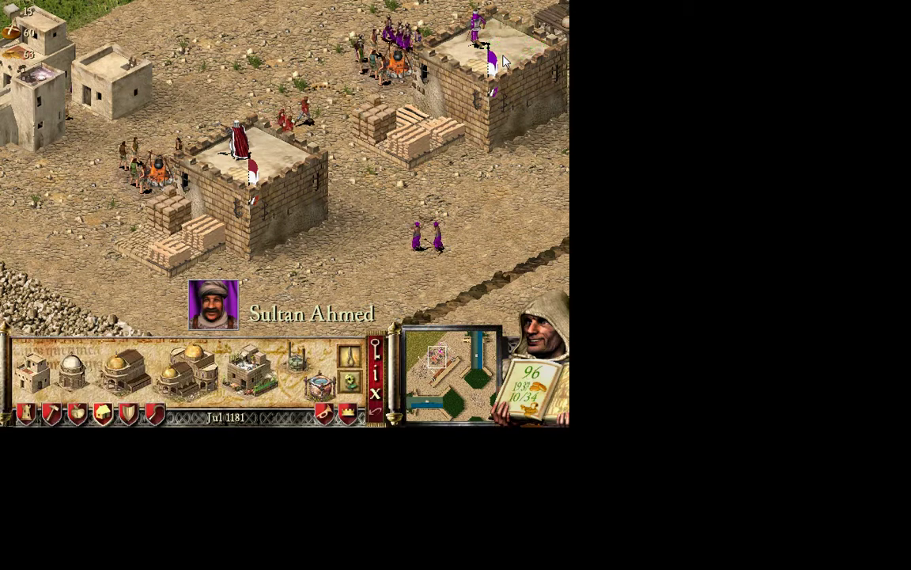
left_click(476, 187)
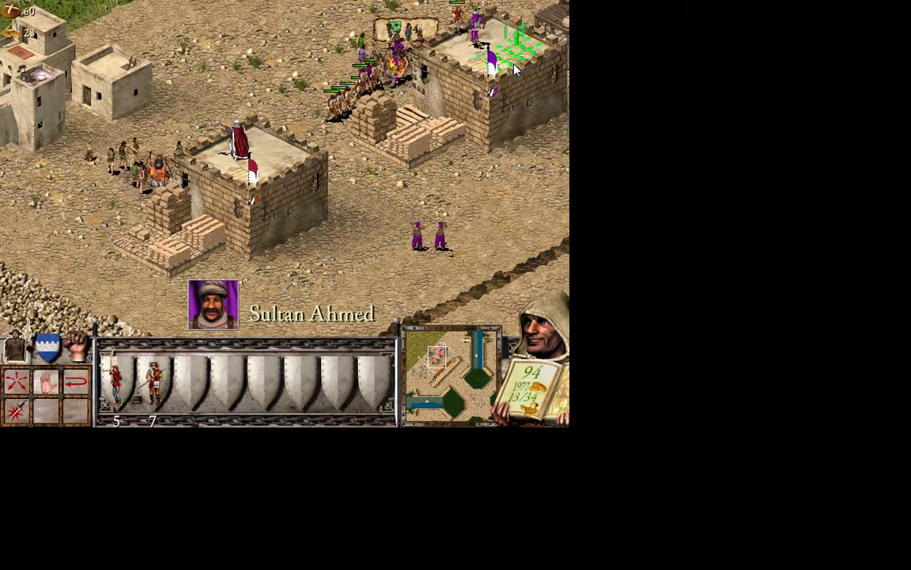
right_click(490, 49)
left_click_drag(240, 166, 449, 6)
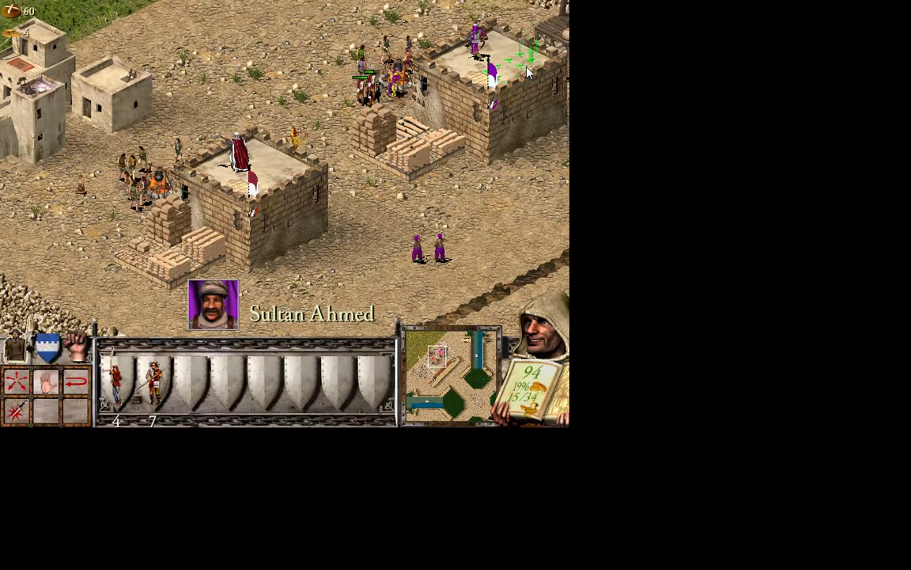
right_click(516, 68)
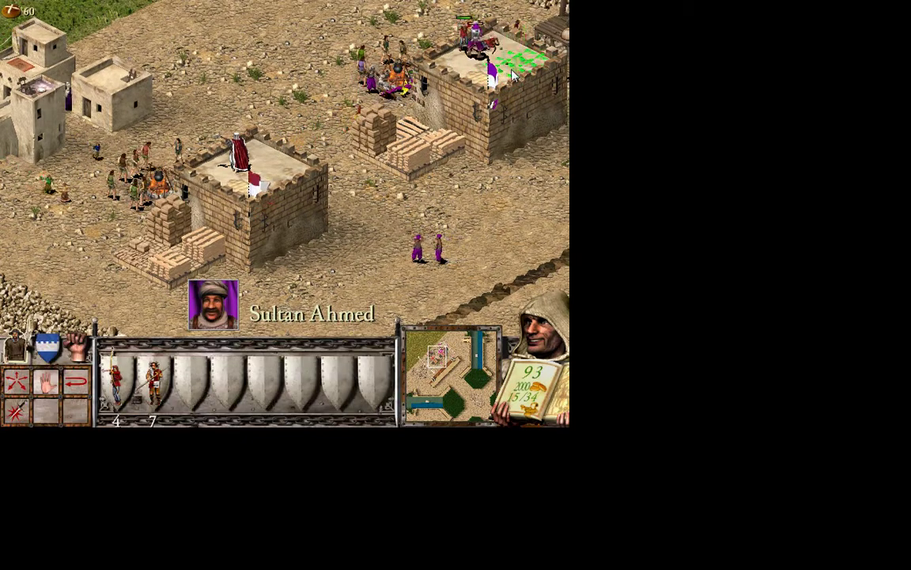
right_click(485, 105)
- Return the view to the player's keep and pan around it
key("Left")
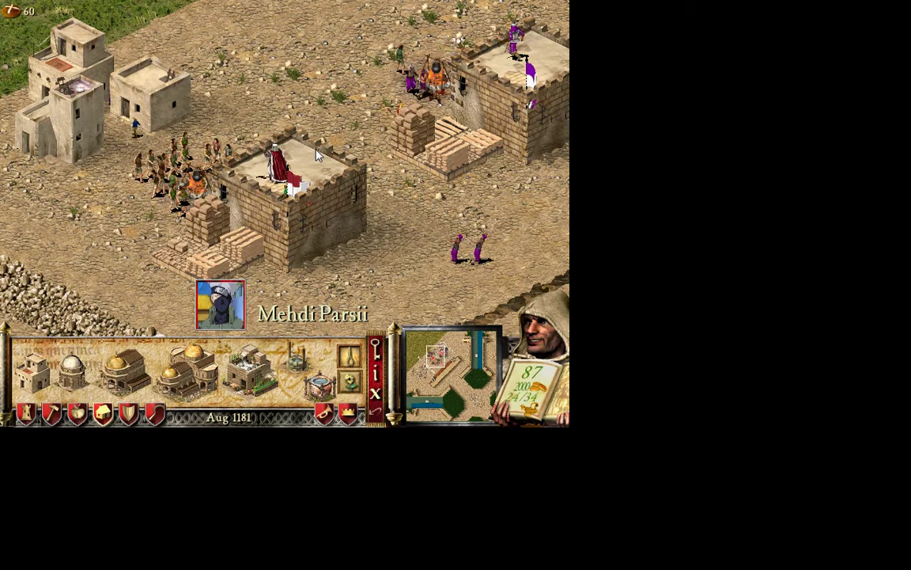
left_click_drag(434, 346, 435, 357)
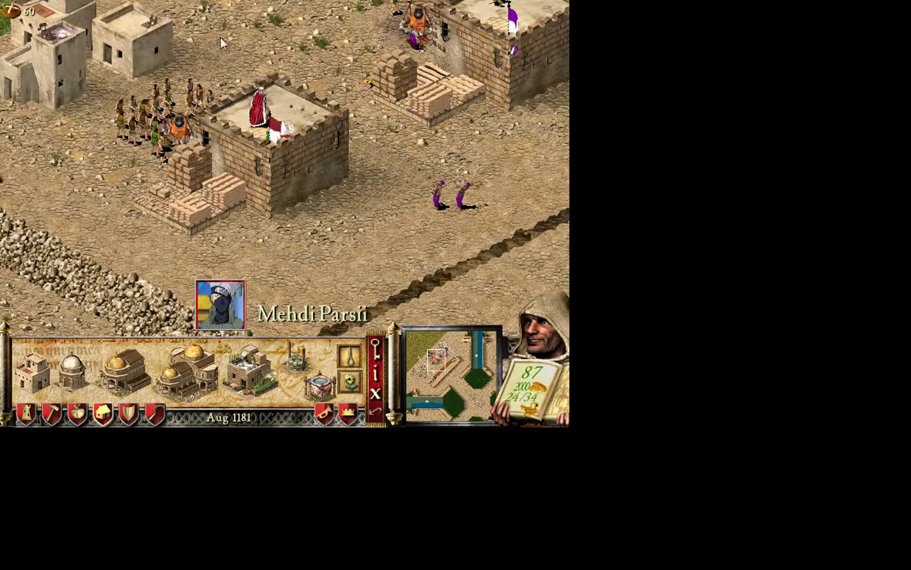
scroll(3, 7, "up", 1)
scroll(4, 7, "down", 1)
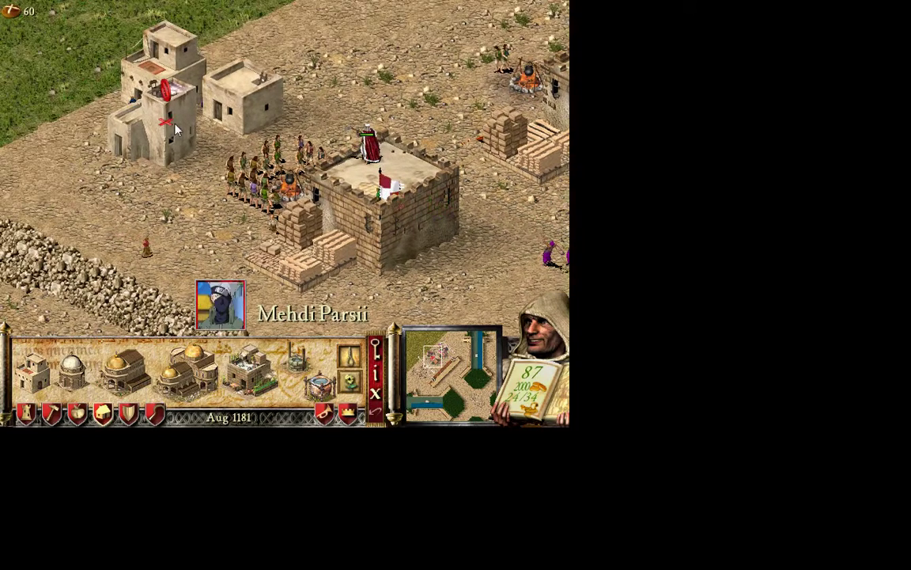